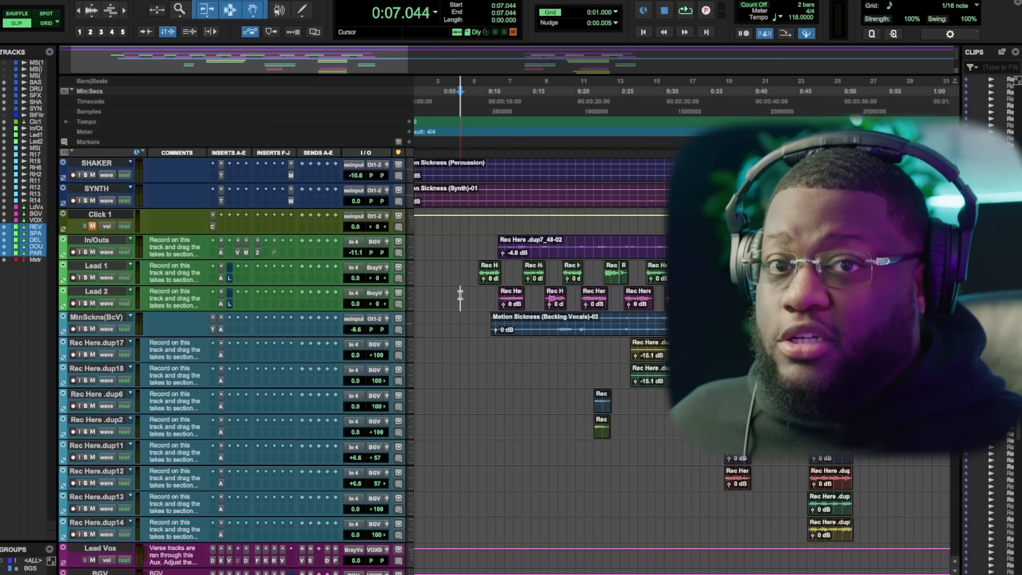
# - Play the song from about 0:08.9 to hear the soloed Lead 1 and Lead 2 vocals with their inserts bypassed
pyautogui.click(477, 293)
pyautogui.press('space')
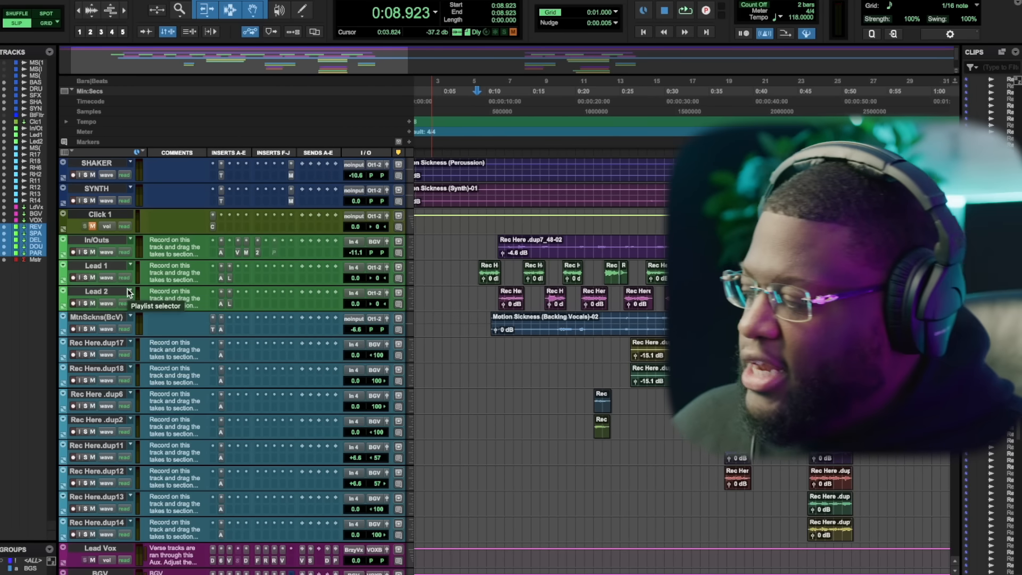
pyautogui.press('space')
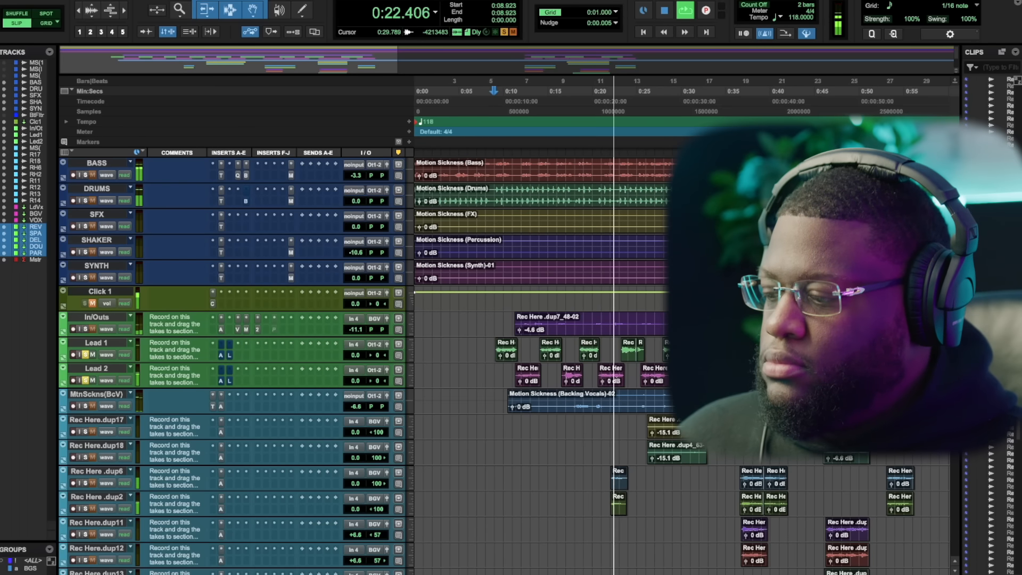
pyautogui.press('space')
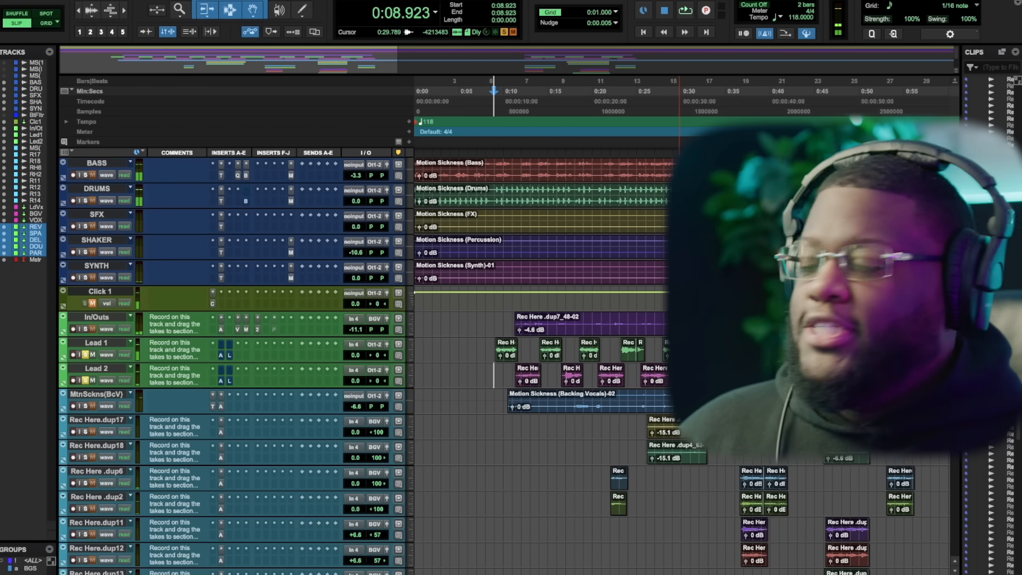
pyautogui.click(493, 366)
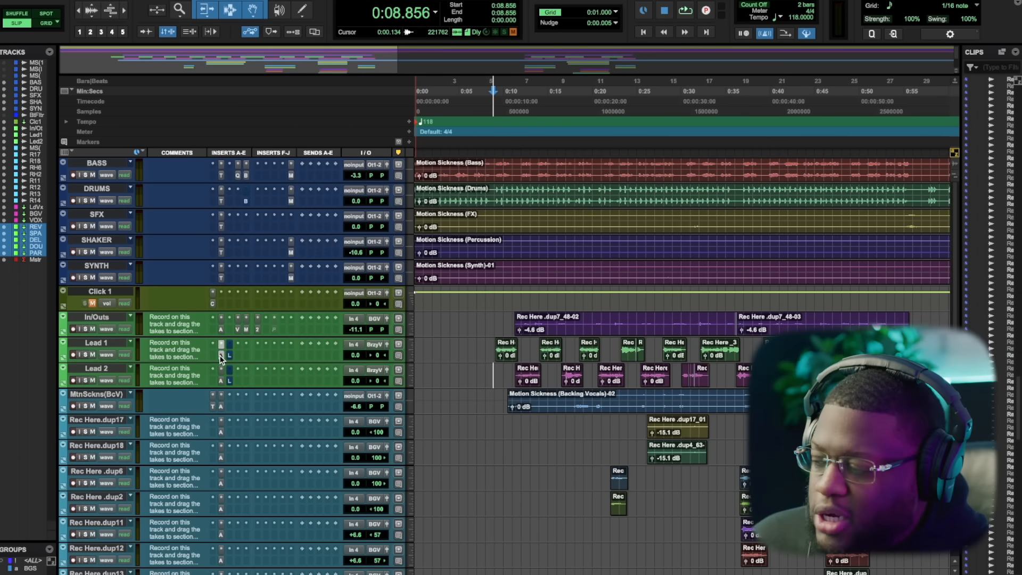
# - Inspect the Auto-Tune Pro settings on the Lead 1 and In/Outs tracks
pyautogui.click(222, 355)
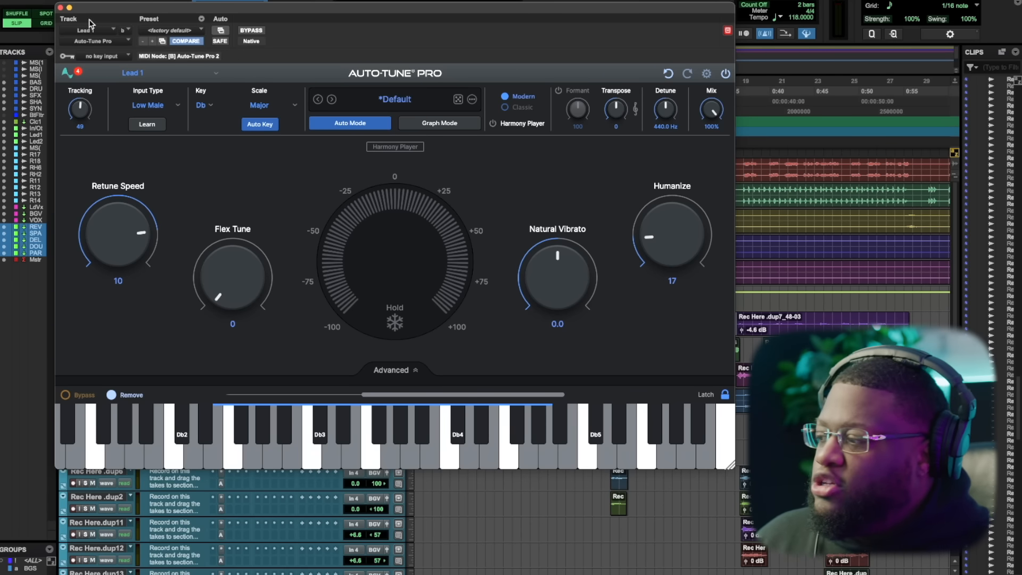
pyautogui.click(60, 8)
pyautogui.click(220, 329)
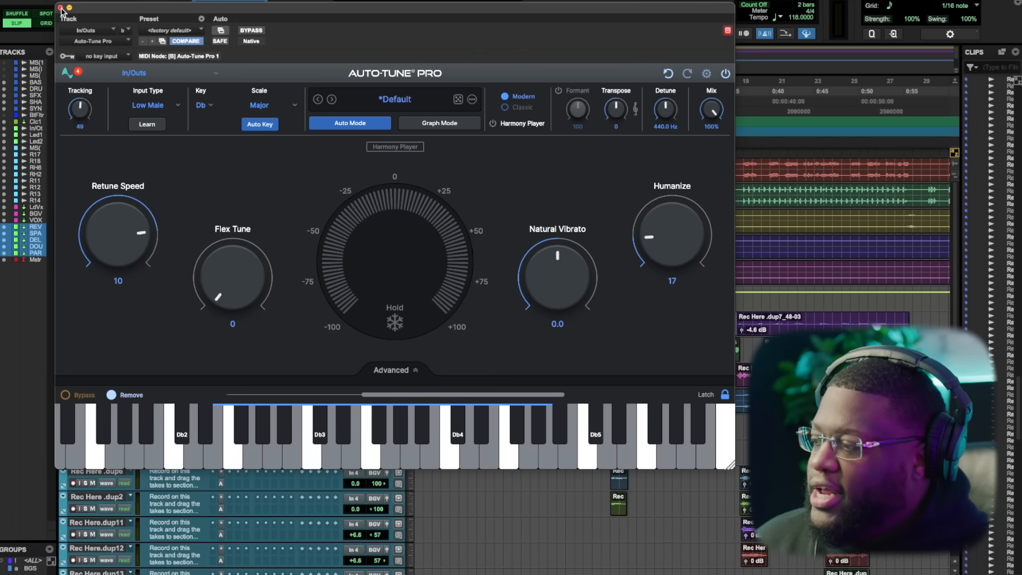
pyautogui.moveTo(146, 12); pyautogui.dragTo(285, 14)
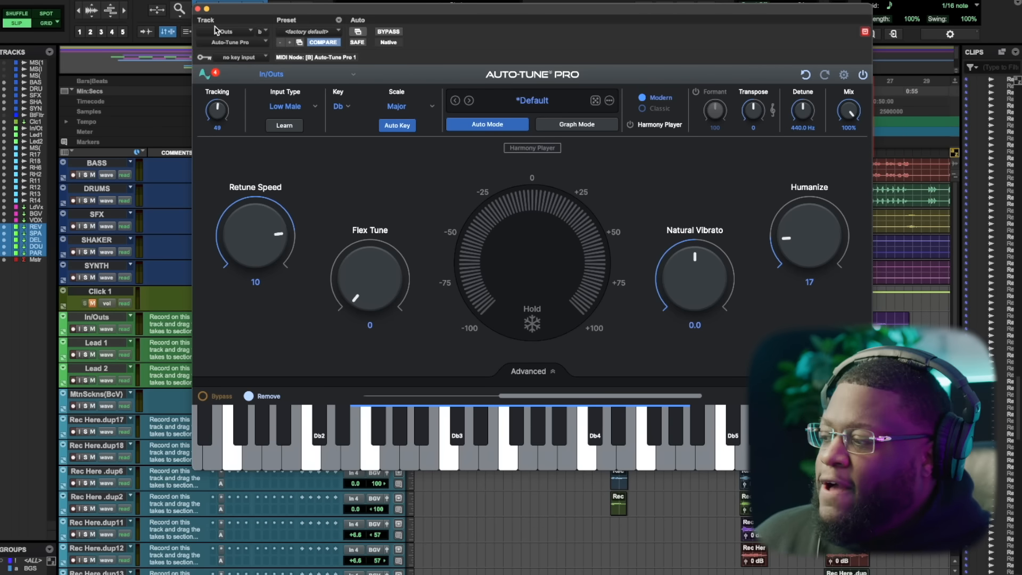
pyautogui.click(199, 9)
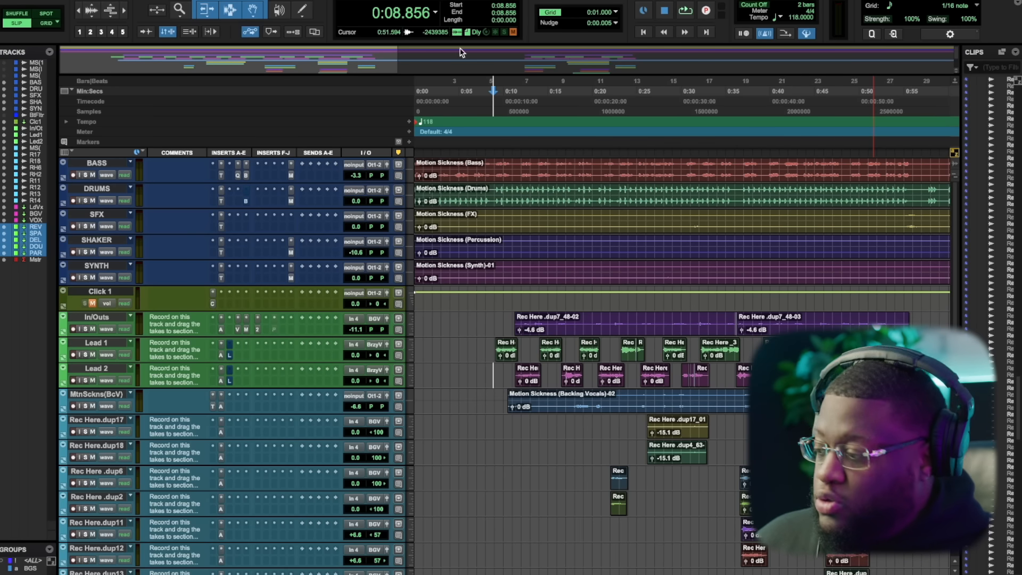
# - Play the full mix from 0:08.856 with Little AlterBoy bypassed on Lead 1 and Lead 2
pyautogui.click(228, 350)
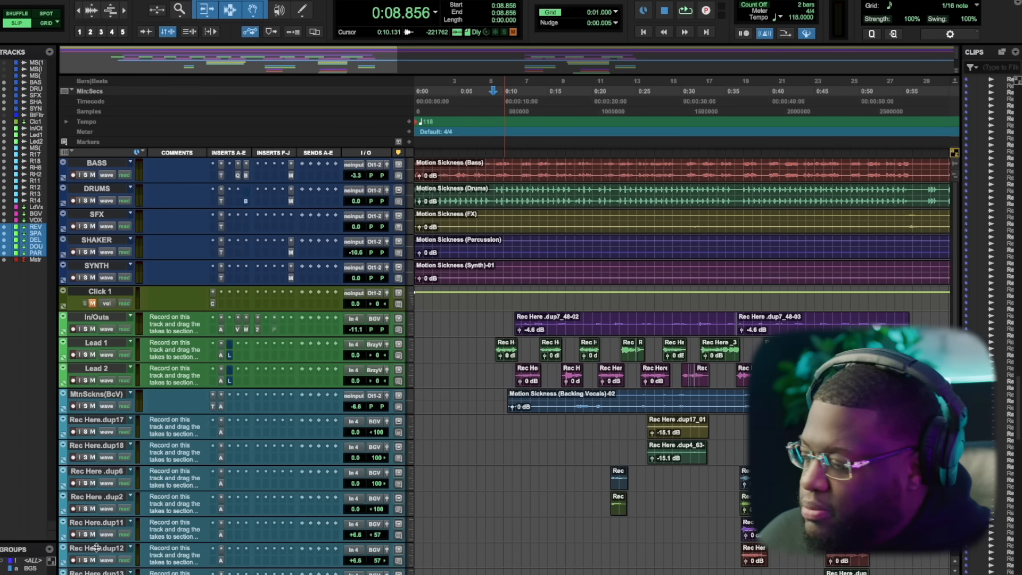
pyautogui.press('space')
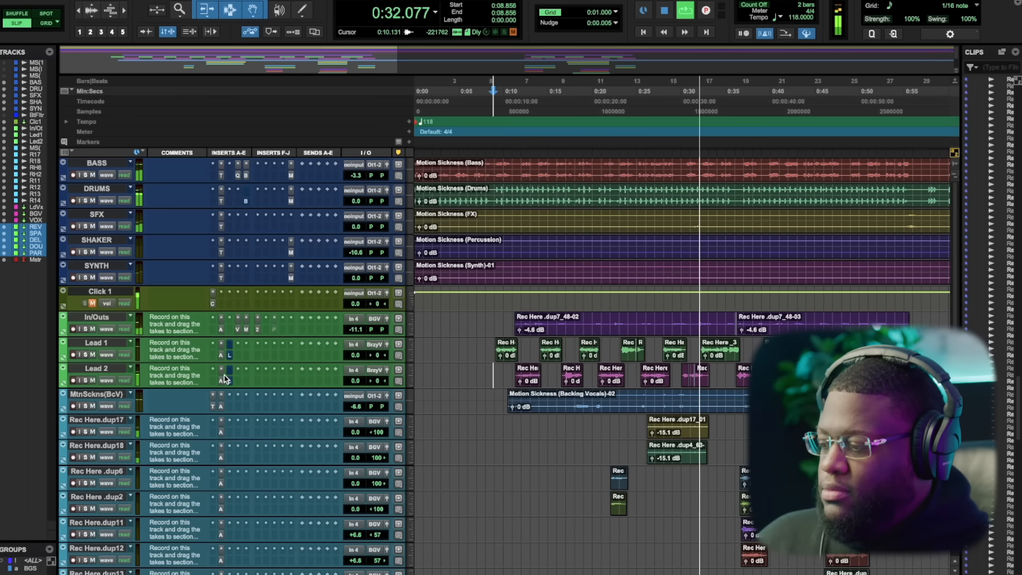
pyautogui.press('space')
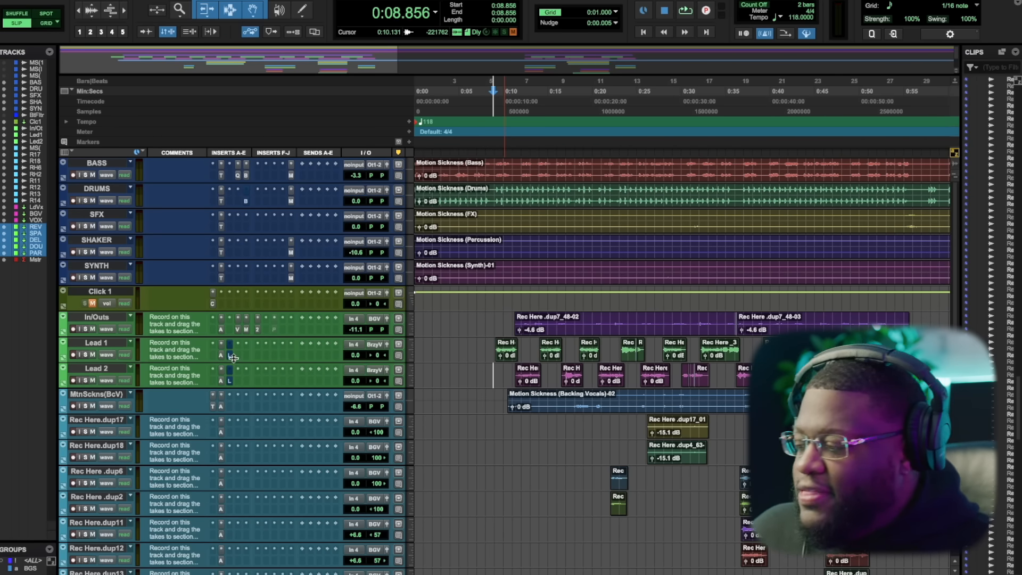
# - Enable Little AlterBoy on Lead 1 and audition the soloed track with Formant at 12.0
pyautogui.keyDown('super'); pyautogui.click(230, 355); pyautogui.keyUp('super')
pyautogui.click(232, 357)
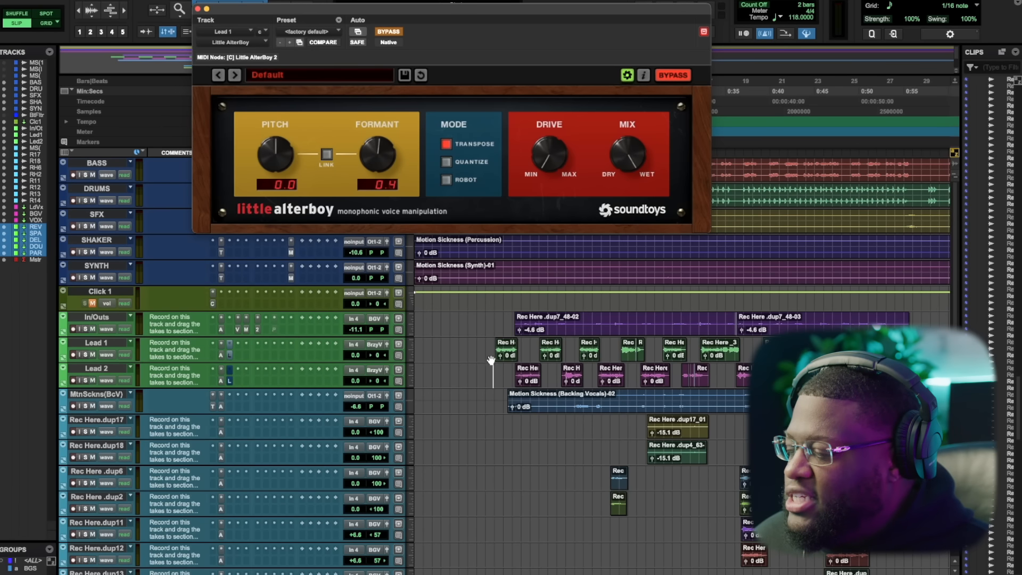
pyautogui.scroll(8, 495, 365)
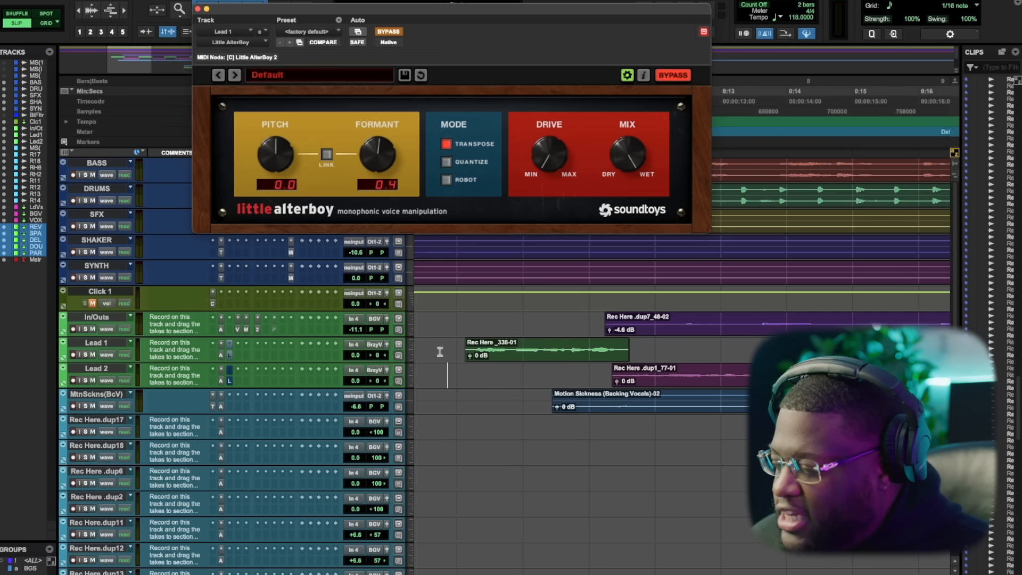
pyautogui.press('space')
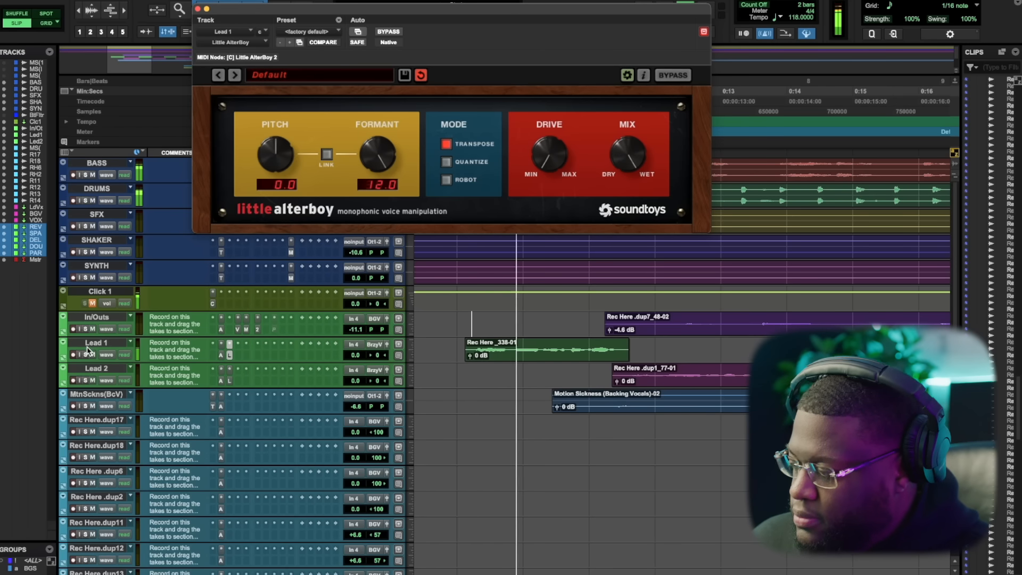
pyautogui.click(85, 355)
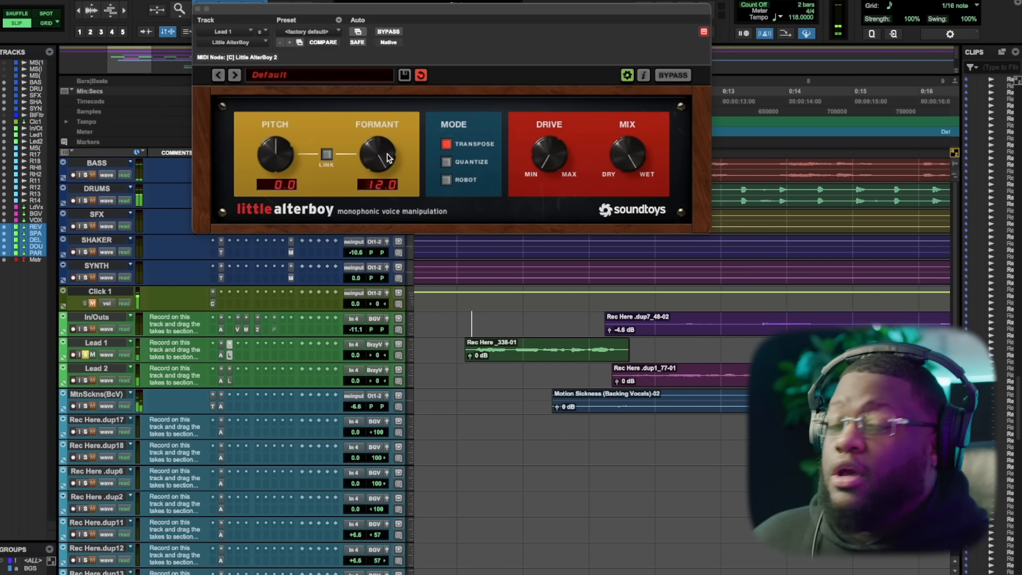
# - Set Little AlterBoy's Formant to -12.0 and audition Lead 1
pyautogui.moveTo(388, 158); pyautogui.dragTo(387, 266)
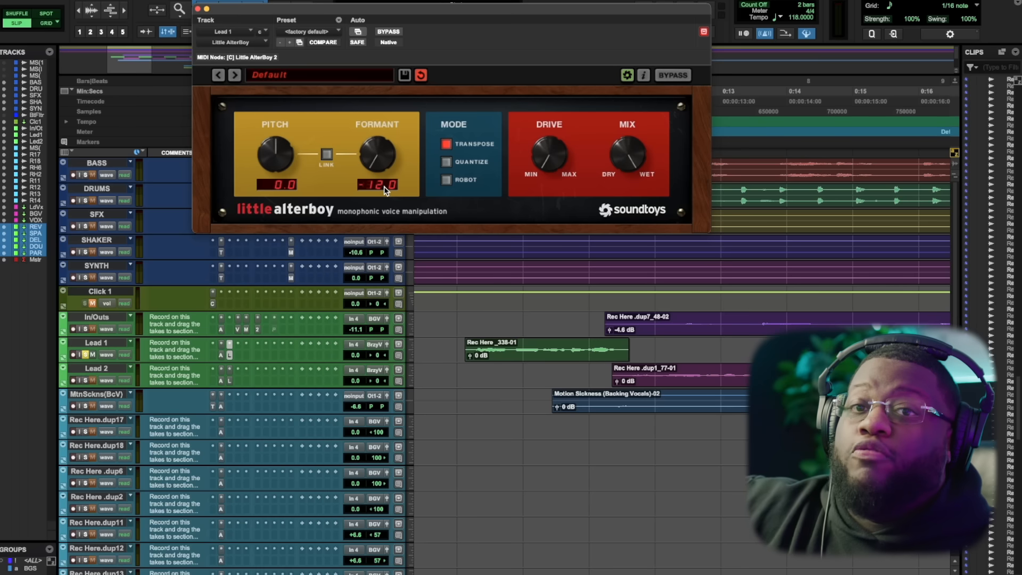
pyautogui.press('space')
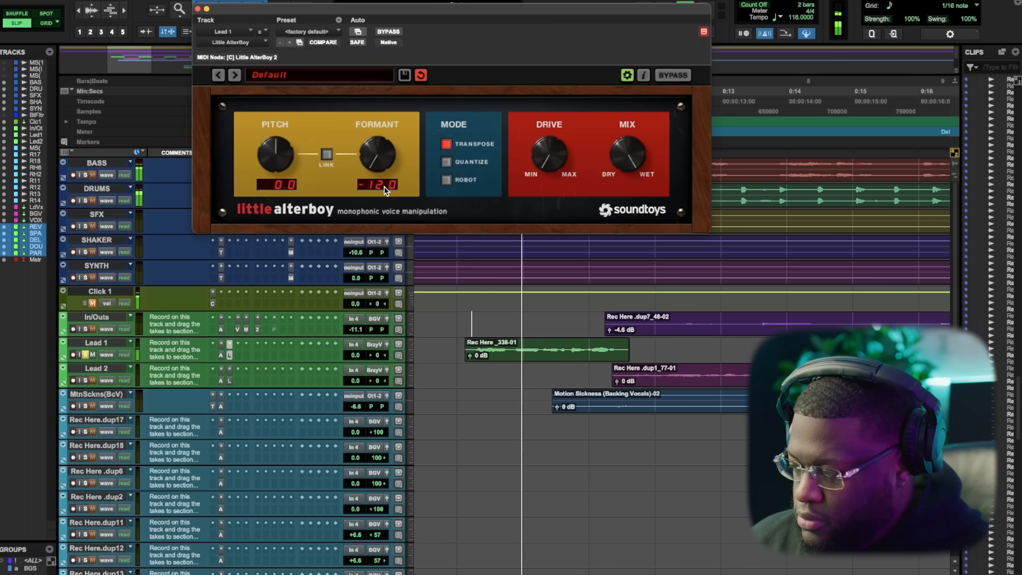
pyautogui.press('space')
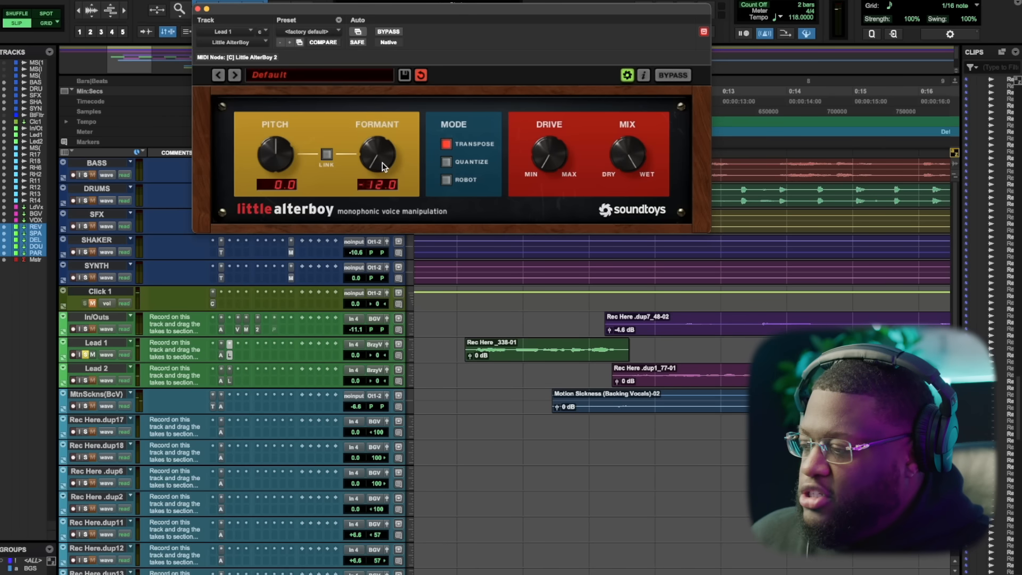
# - Reset Little AlterBoy's Formant to 0.0 and compare Lead 1 with the effect on and bypassed during playback
pyautogui.moveTo(382, 162); pyautogui.dragTo(380, 146)
pyautogui.press('space')
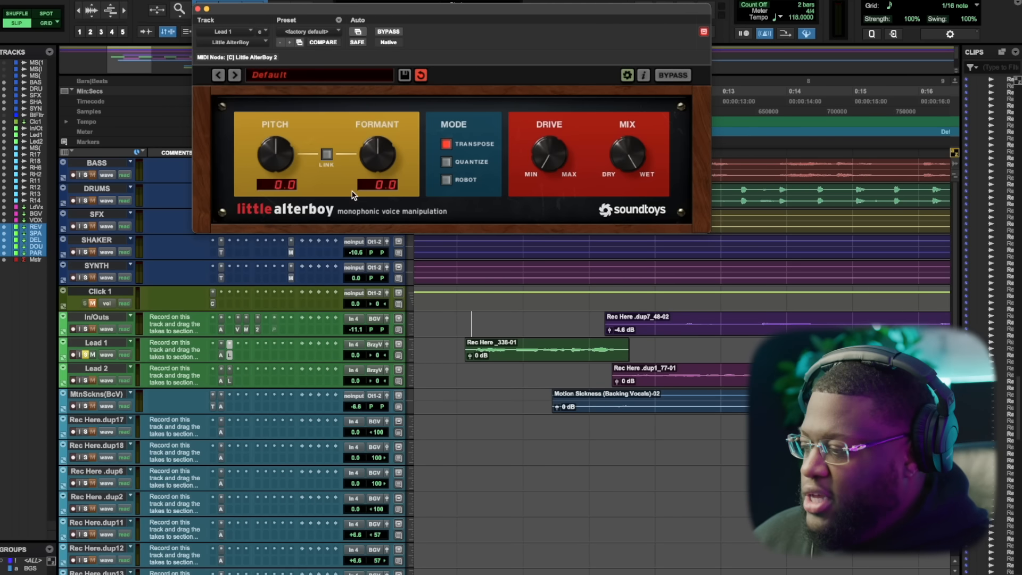
pyautogui.keyDown('super'); pyautogui.click(235, 354); pyautogui.keyUp('super')
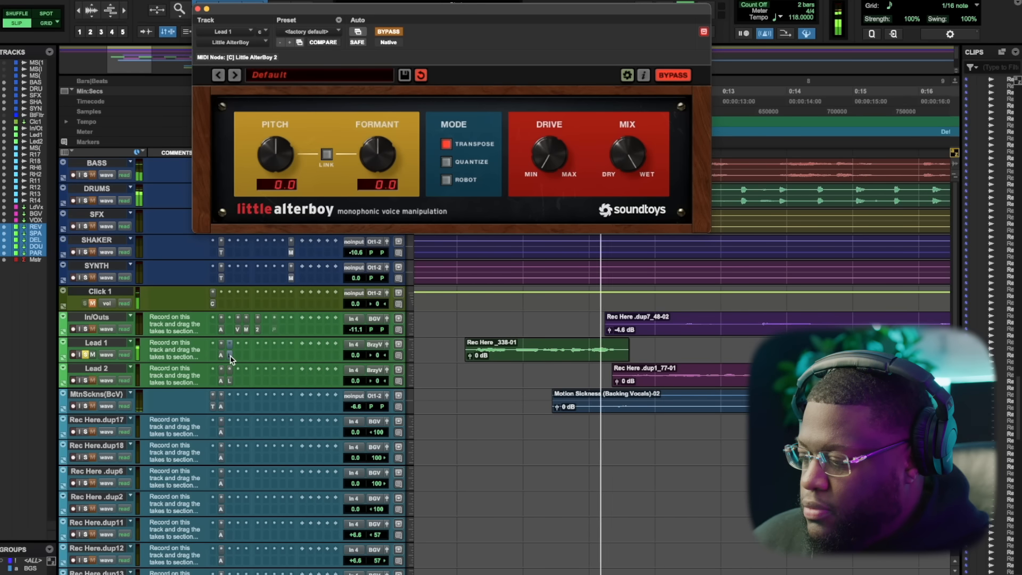
pyautogui.press('space')
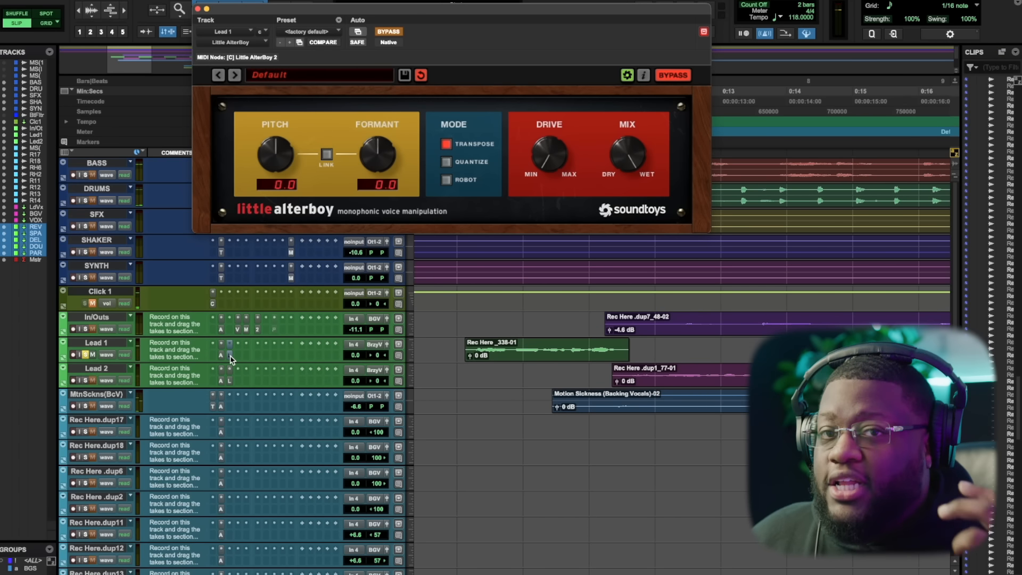
# - Set Formant to 0.7, take Little AlterBoy out of bypass on Lead 1 and play the vocal
pyautogui.press('space')
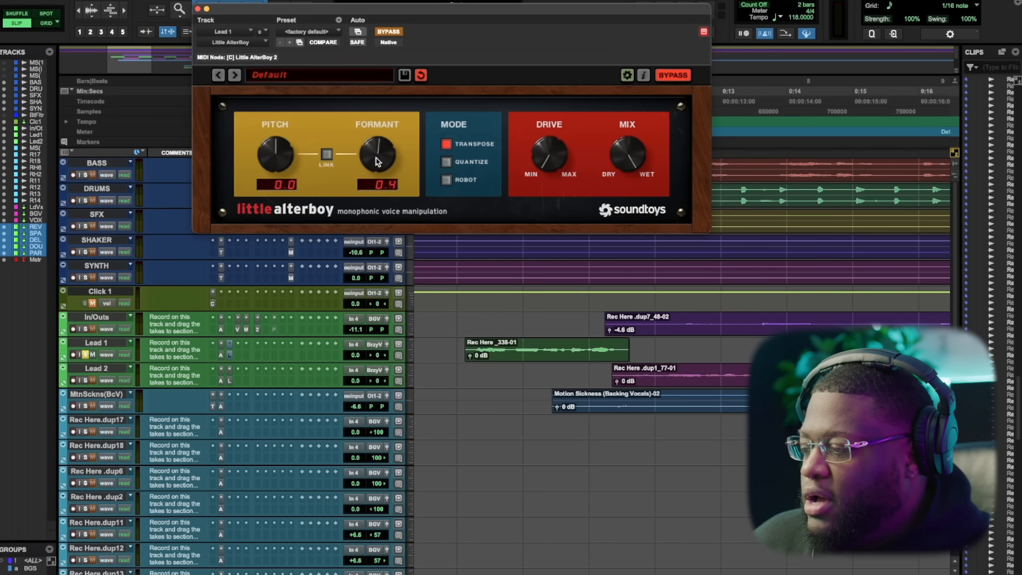
pyautogui.scroll(3, 376, 161)
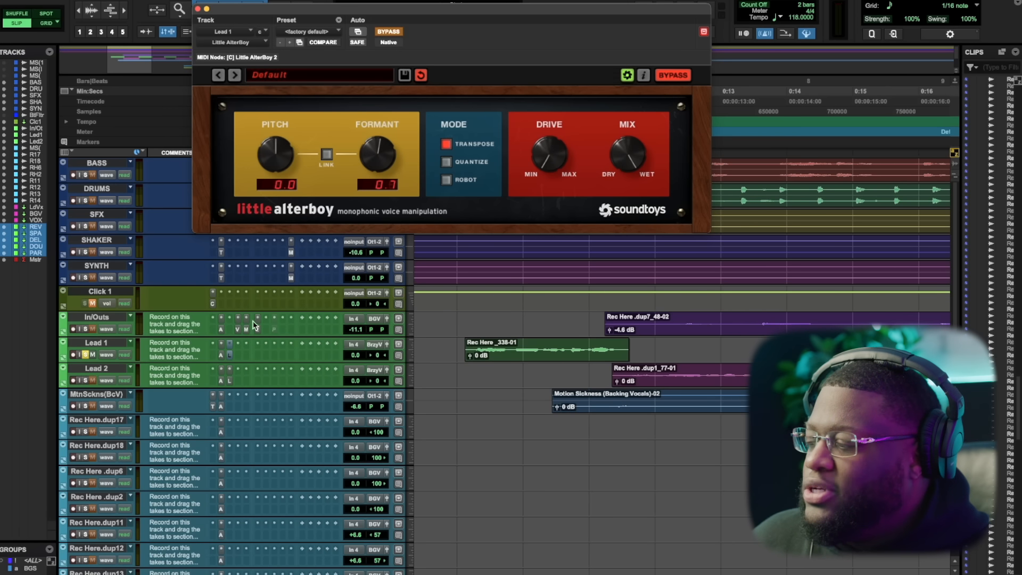
pyautogui.keyDown('super'); pyautogui.click(230, 355); pyautogui.keyUp('super')
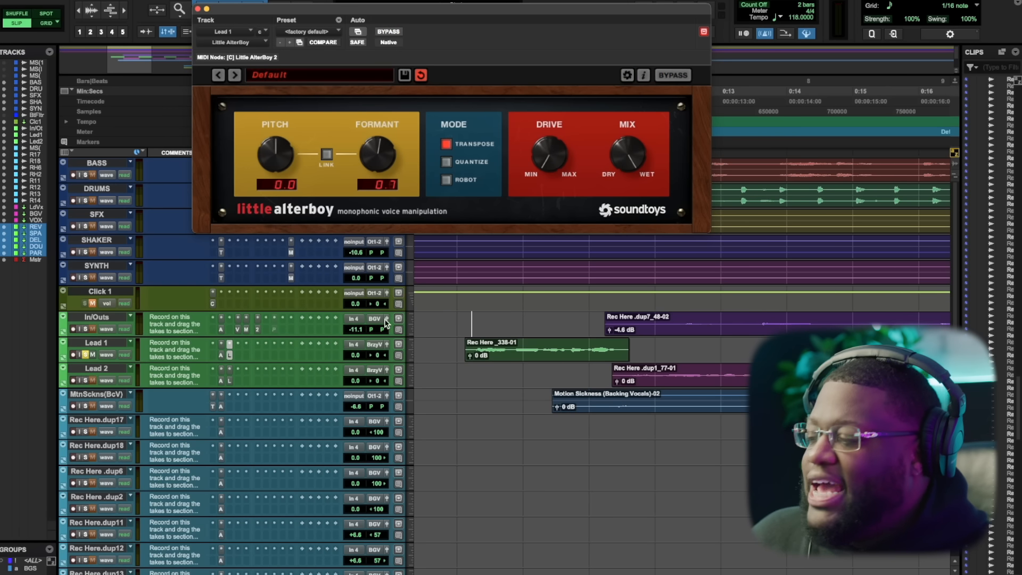
pyautogui.press('space')
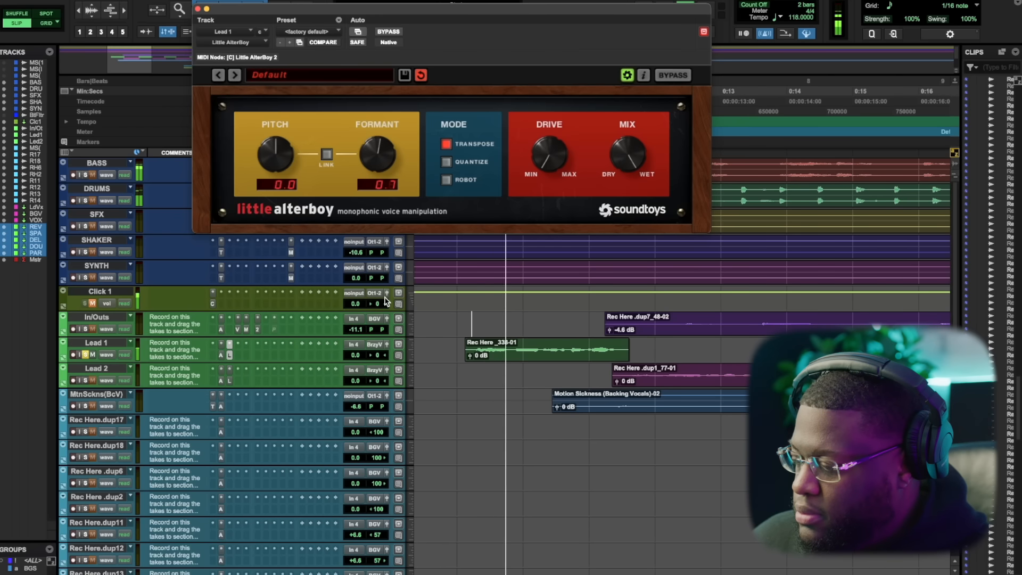
pyautogui.press('space')
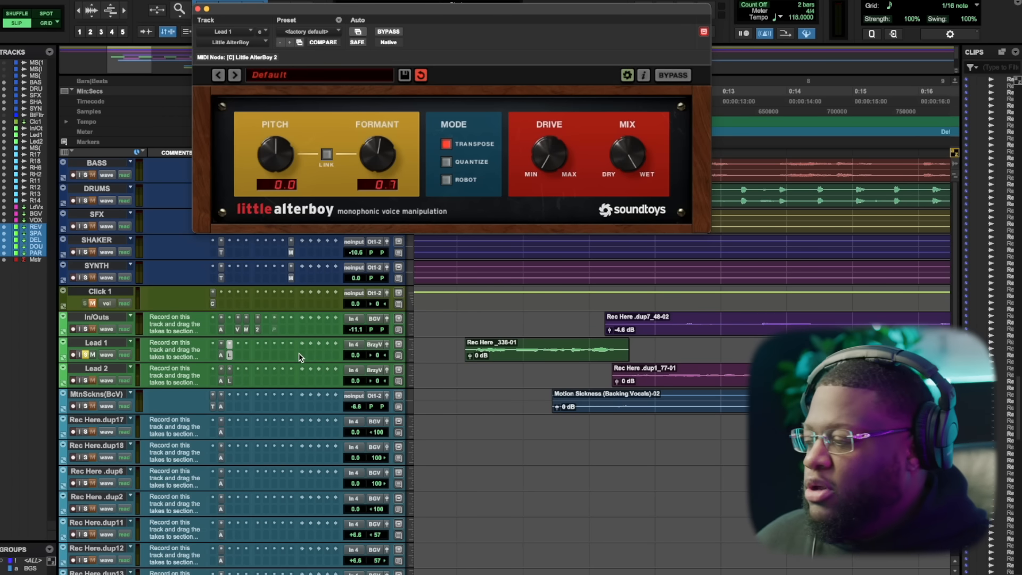
# - Compare Lead 1 with Little AlterBoy bypassed and active at a Formant of 0.7 during playback
pyautogui.moveTo(372, 157); pyautogui.dragTo(374, 157)
pyautogui.press('space')
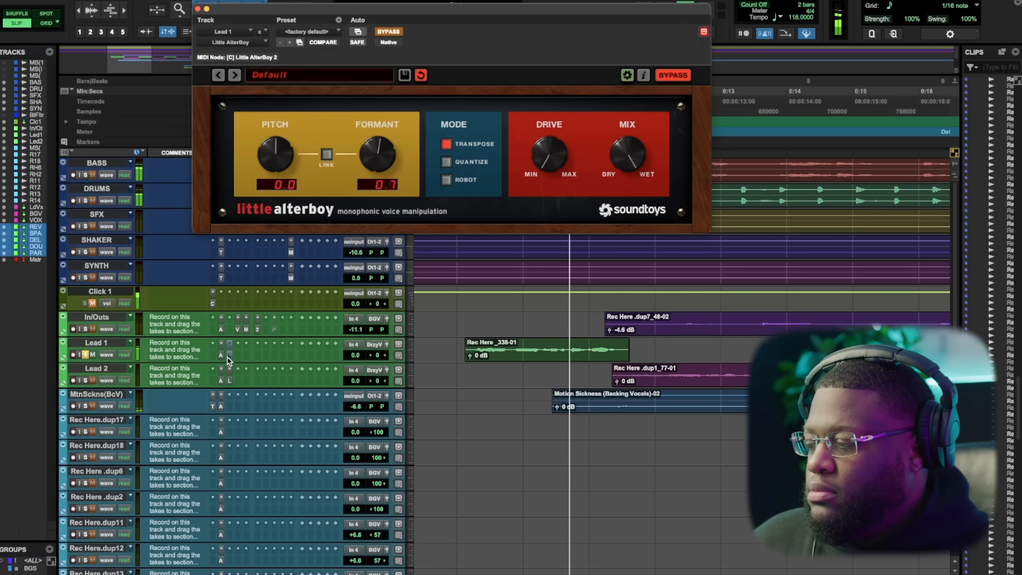
pyautogui.keyDown('super'); pyautogui.click(230, 355); pyautogui.keyUp('super')
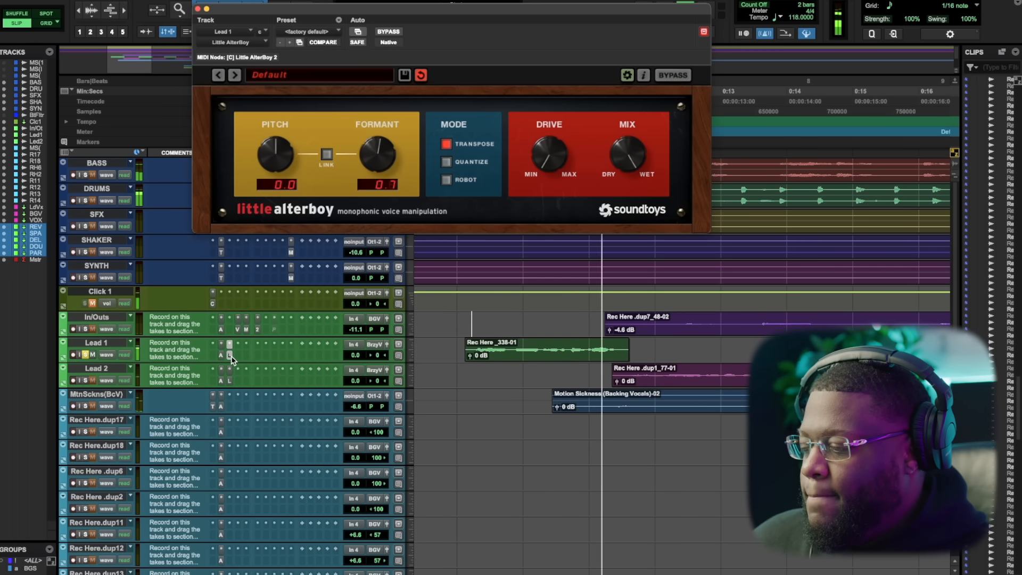
pyautogui.press('space')
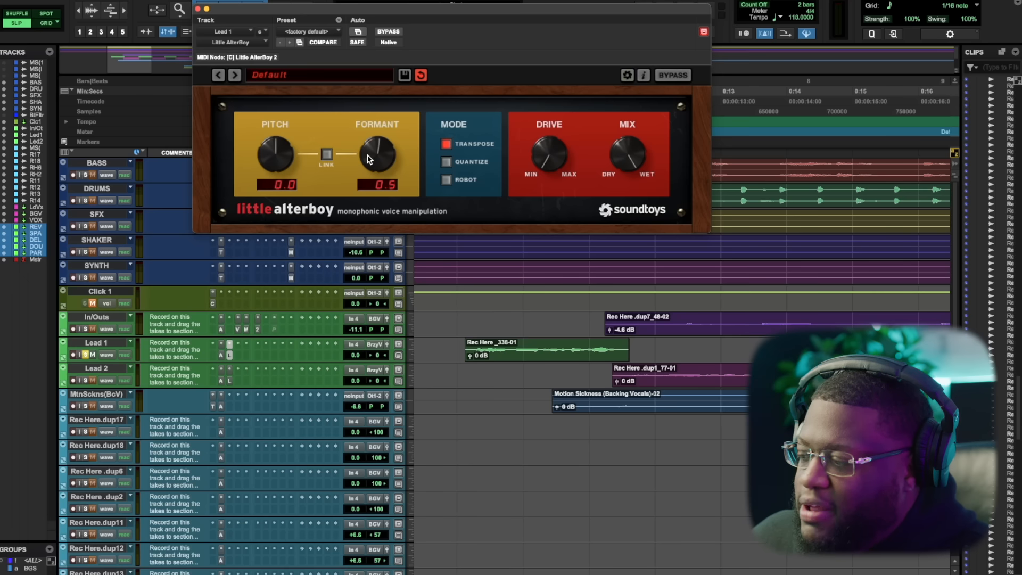
# - Set Little AlterBoy's Formant to 0.4, close the plug-in and unsolo Lead 1
pyautogui.moveTo(367, 158); pyautogui.dragTo(370, 159)
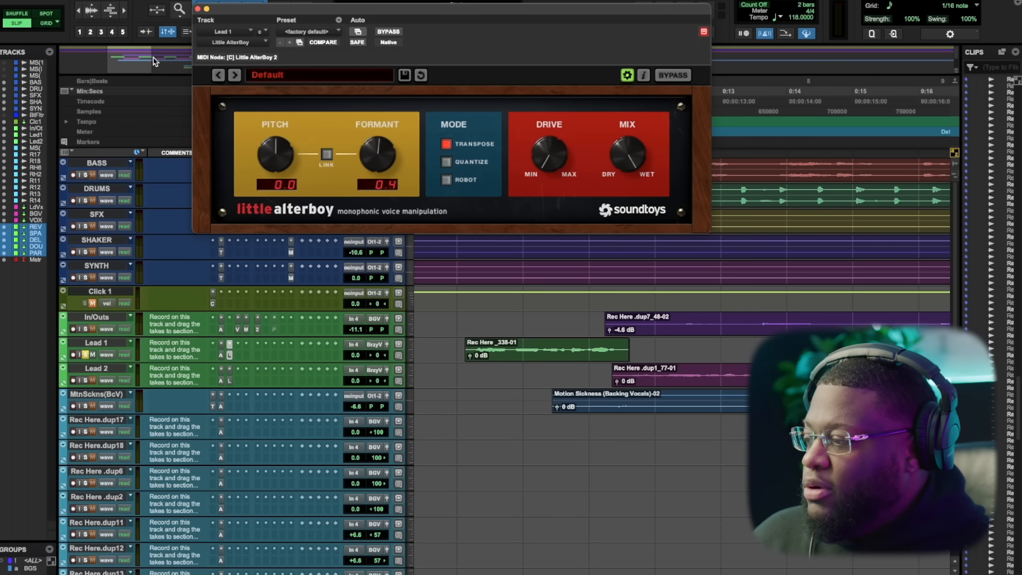
pyautogui.click(198, 9)
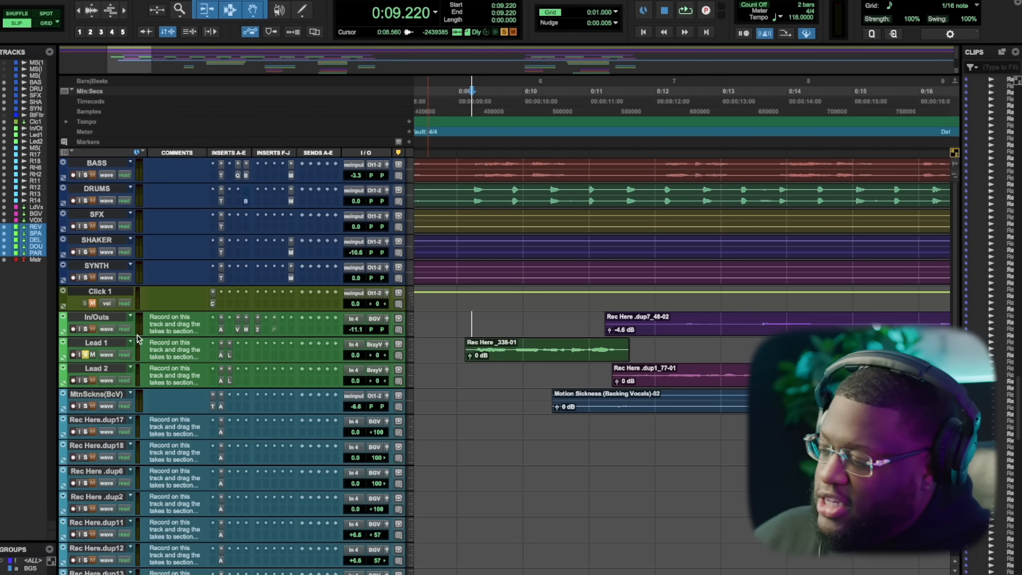
pyautogui.click(86, 355)
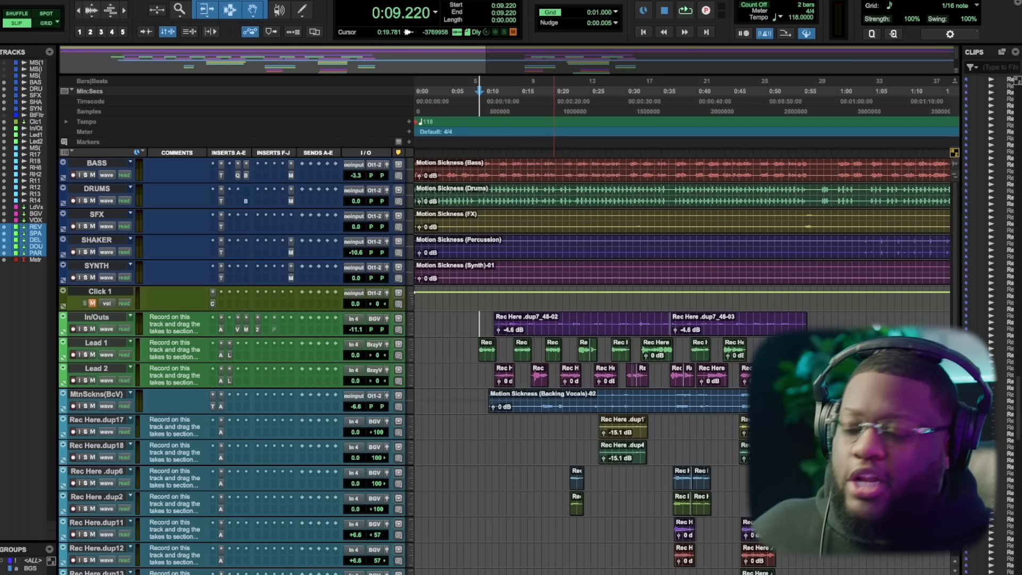
# - Examine the DeEsser's threshold and attenuation on the Lead Vox track while the song plays
pyautogui.moveTo(262, 54); pyautogui.dragTo(450, 112)
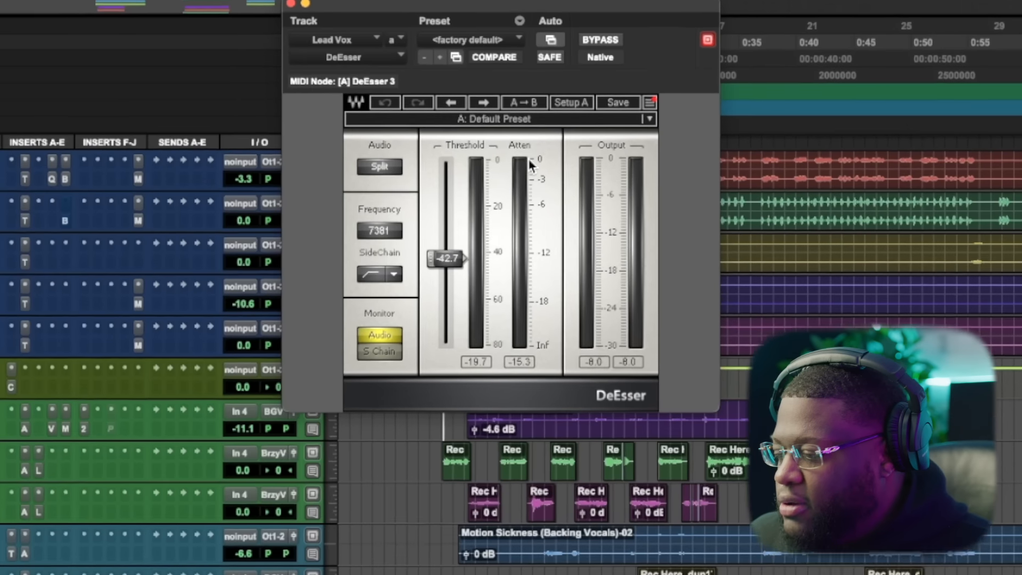
pyautogui.press('space')
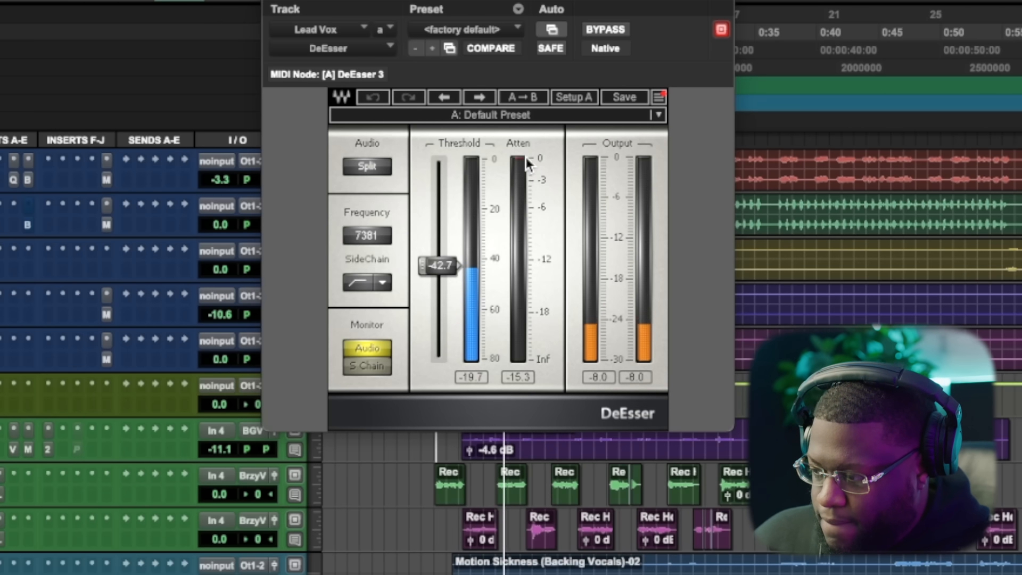
pyautogui.press('space')
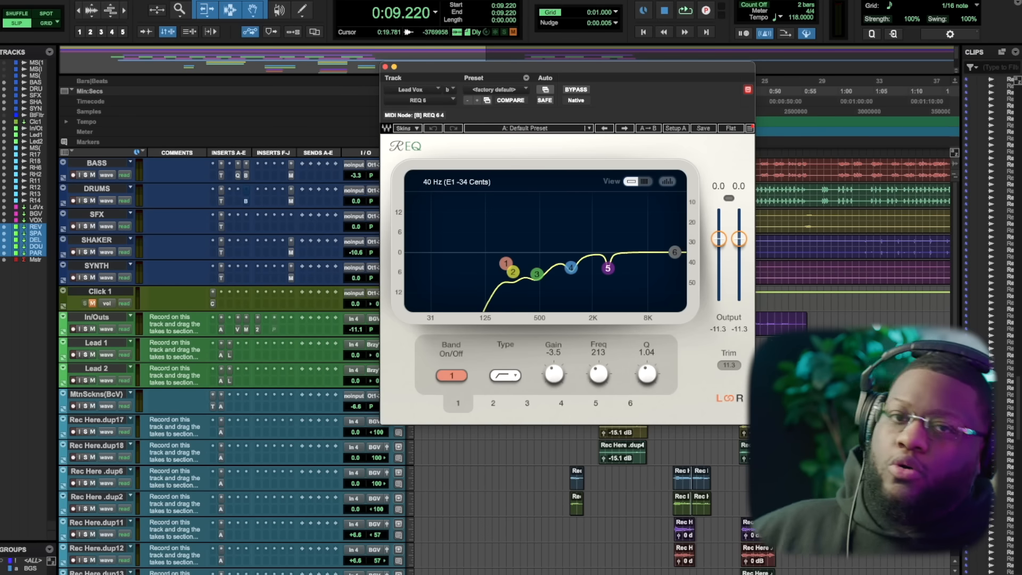
# - Sweep REQ's low-cut band 1 on Lead Vox down to 79 Hz during playback and return it to about 211 Hz
pyautogui.moveTo(573, 72); pyautogui.dragTo(573, 65)
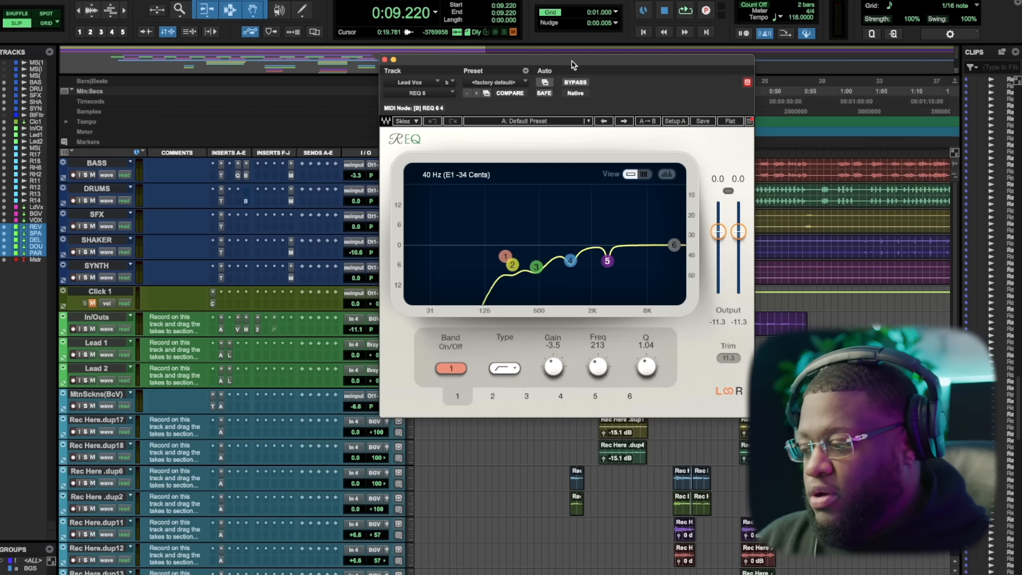
pyautogui.click(504, 255)
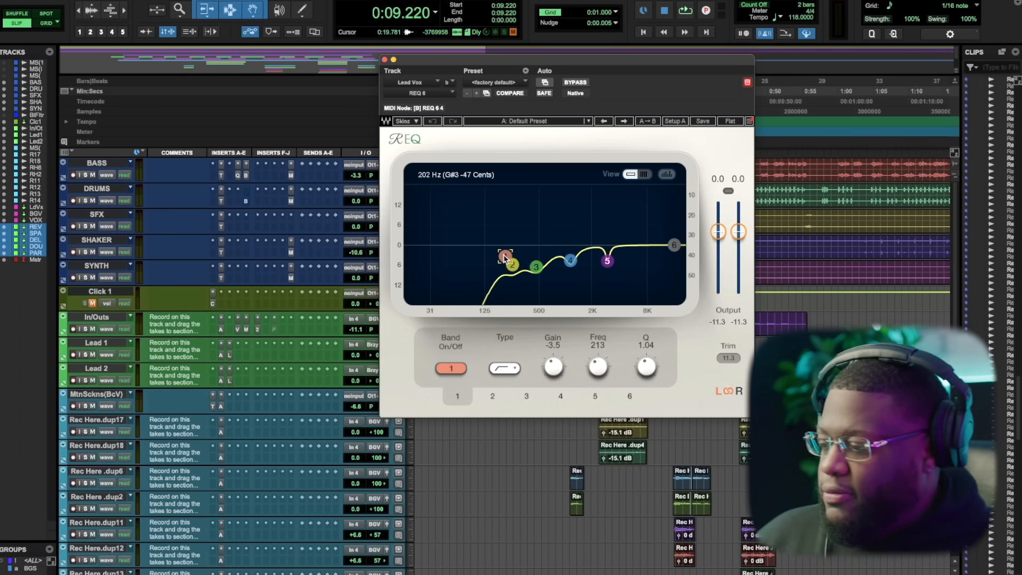
pyautogui.press('space')
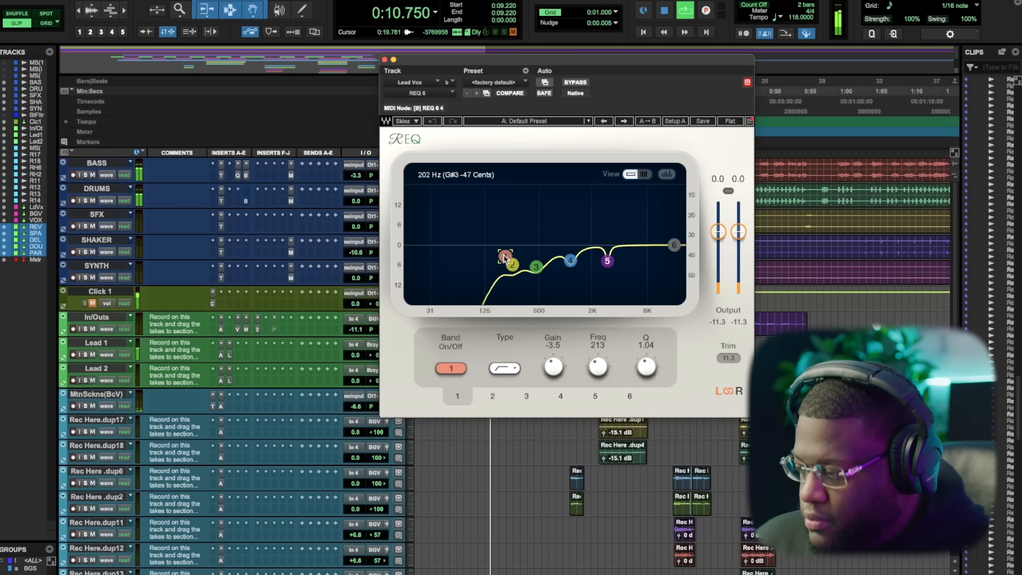
pyautogui.moveTo(506, 256); pyautogui.dragTo(467, 256)
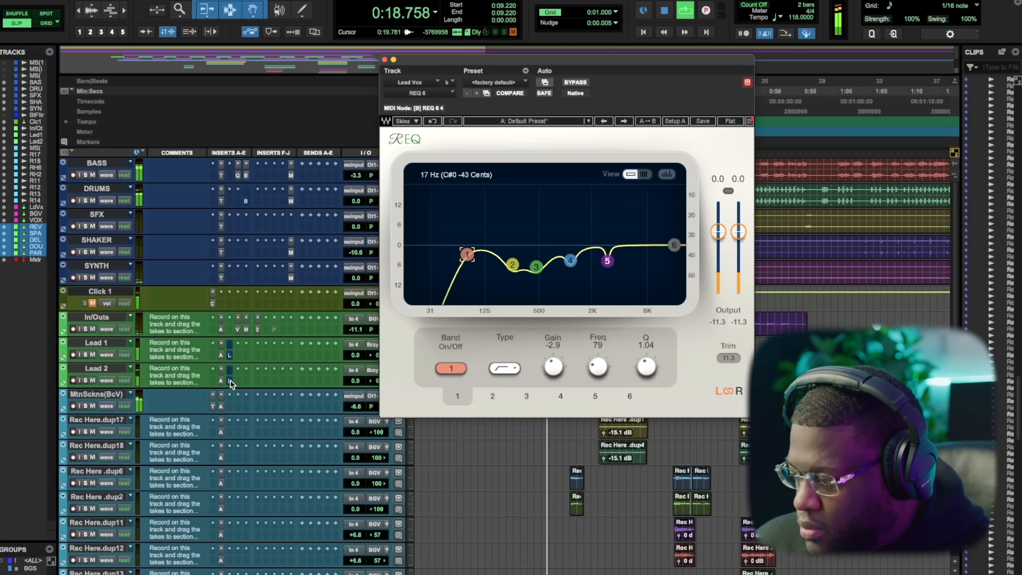
pyautogui.moveTo(468, 257); pyautogui.dragTo(505, 254)
pyautogui.press('space')
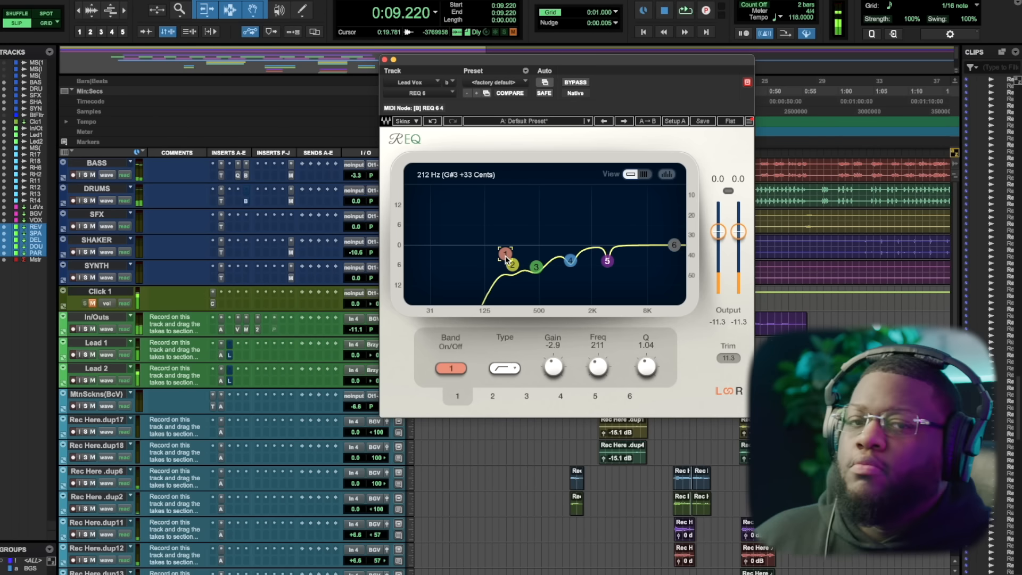
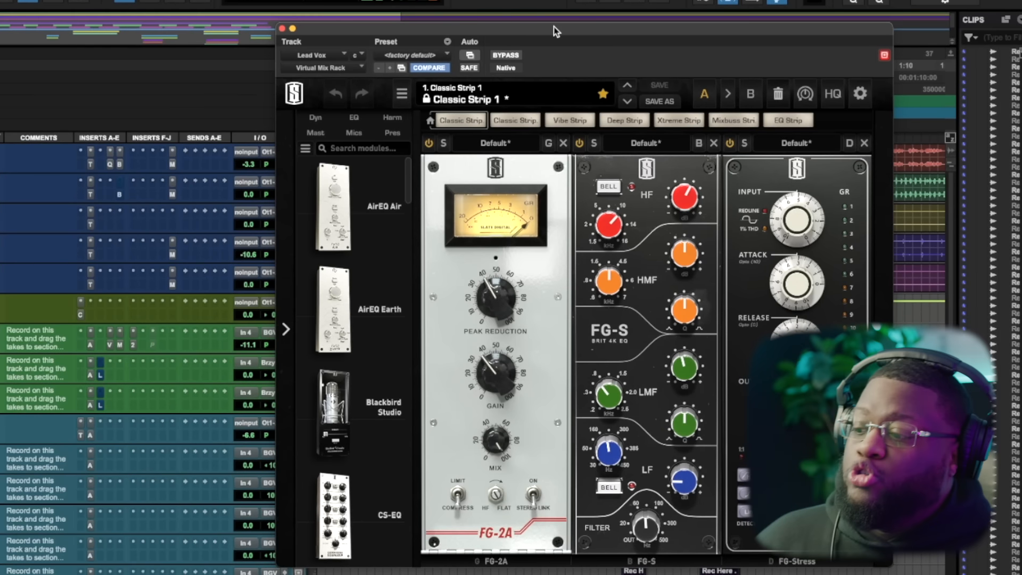
# - Play the song and examine the FG-2A's gain reduction in Lead Vox's Virtual Mix Rack
pyautogui.moveTo(559, 31); pyautogui.dragTo(529, 29)
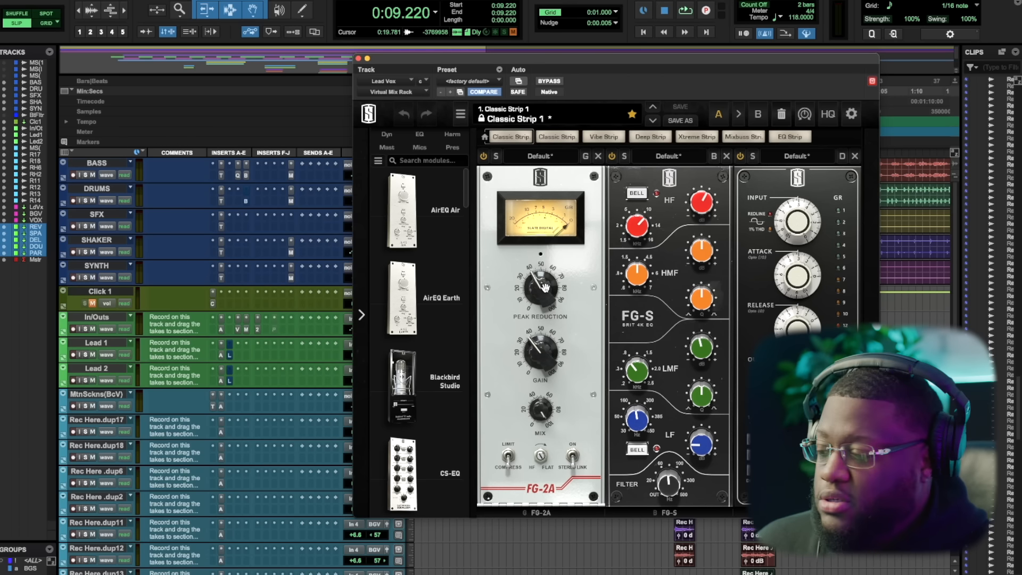
pyautogui.press('space')
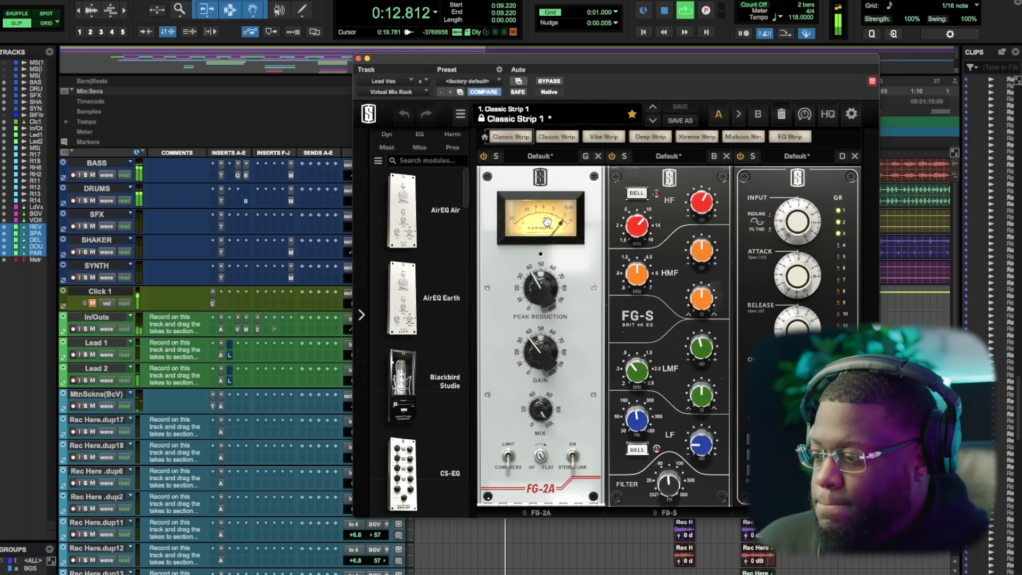
pyautogui.press('space')
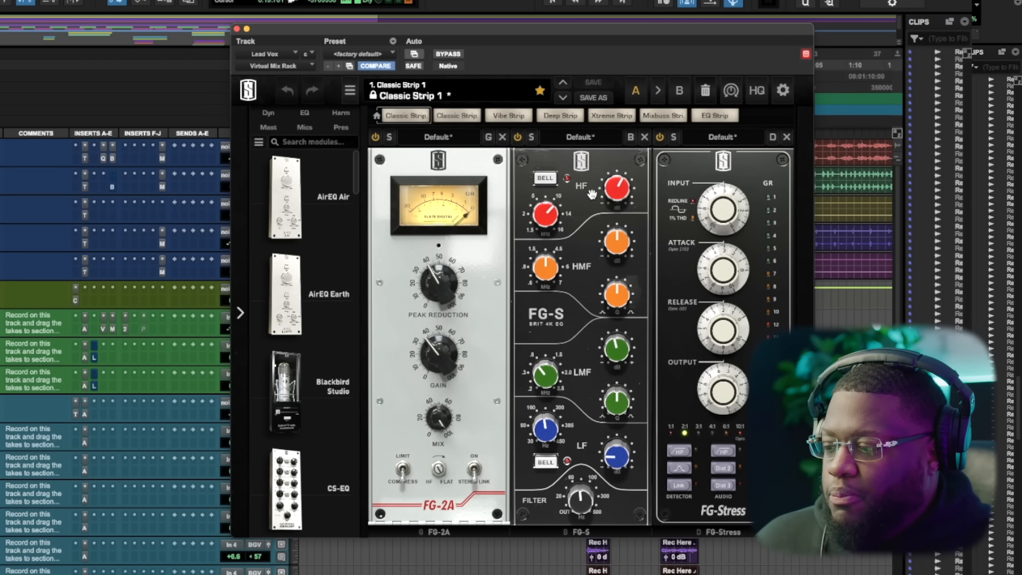
# - Examine the FG-S equalizer's HF frequency and gain, LMF frequency and gain, and filter setting
pyautogui.click(551, 214)
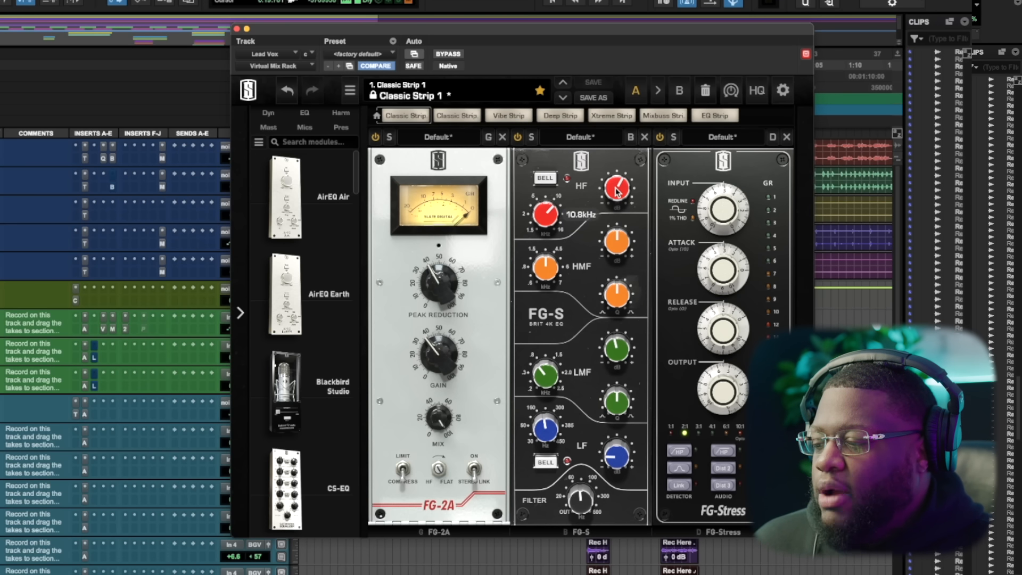
pyautogui.moveTo(617, 191)
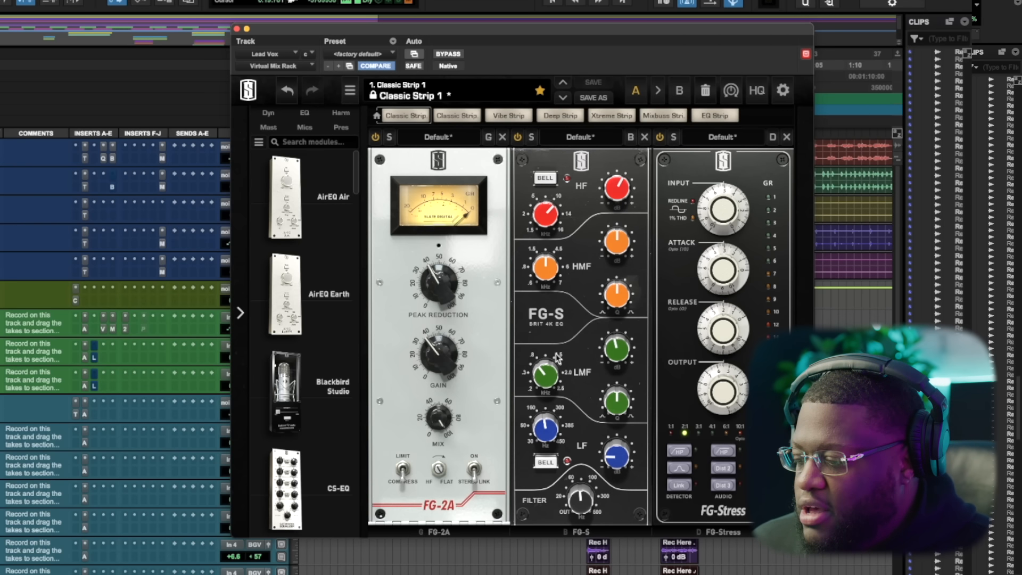
pyautogui.click(544, 374)
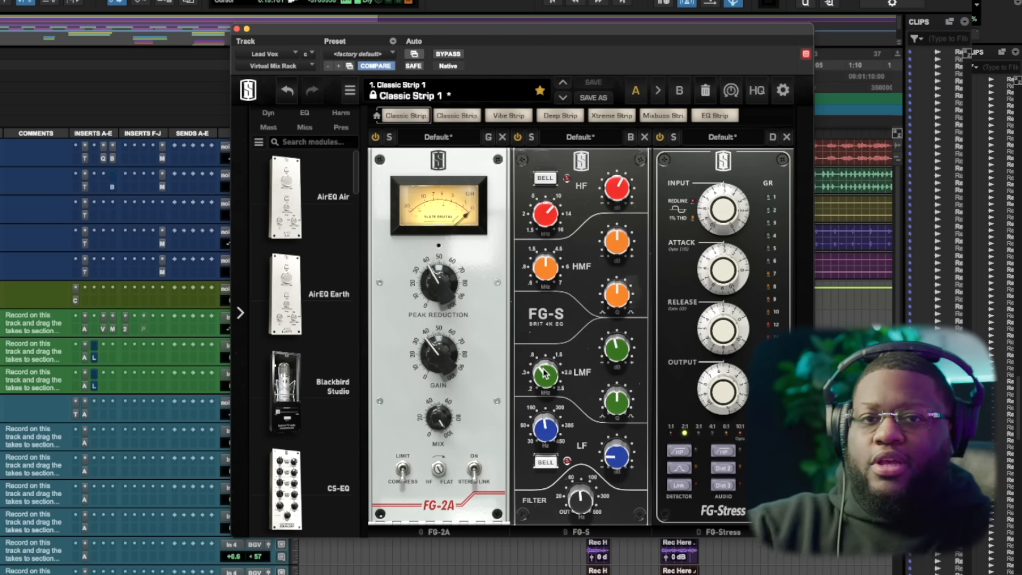
pyautogui.click(621, 346)
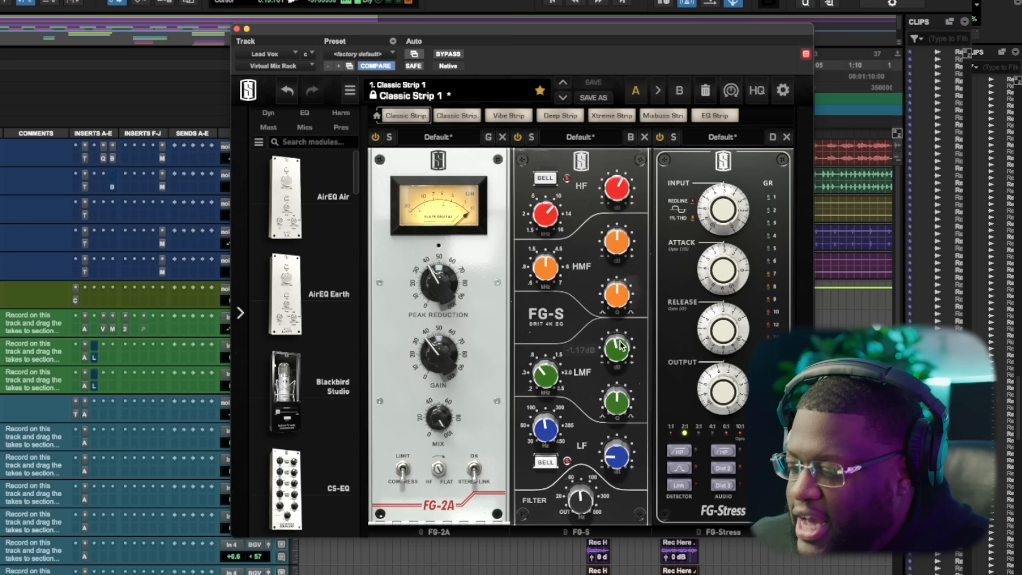
pyautogui.click(582, 494)
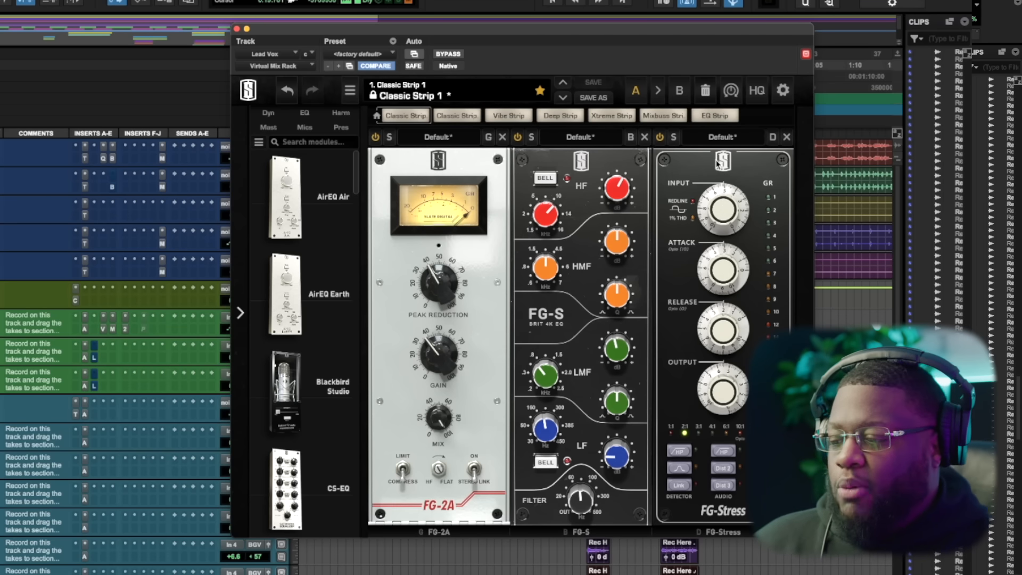
# - Enable the Dist 2 audio mode on the FG-Stress compressor
pyautogui.click(730, 472)
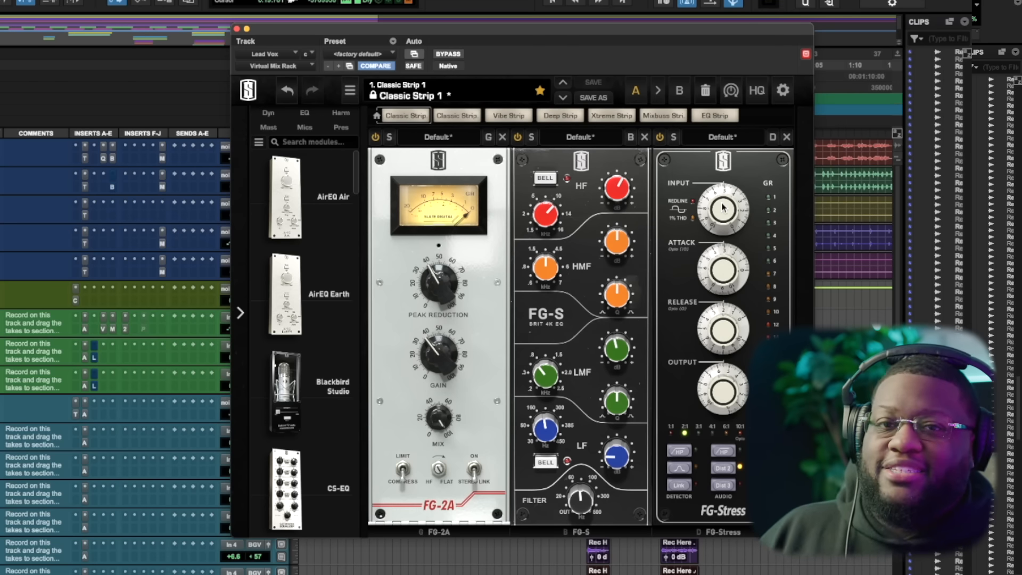
pyautogui.moveTo(725, 208)
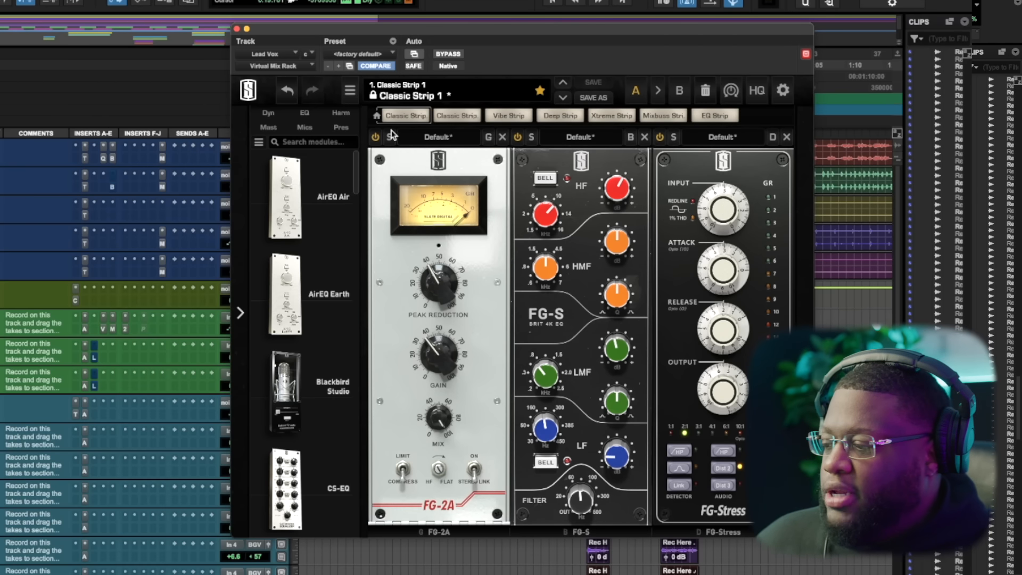
# - Compare Lead Vox during playback with all rack modules off, re-enabling FG-2A, FG-S and FG-Stress one by one, and close the rack
pyautogui.click(376, 138)
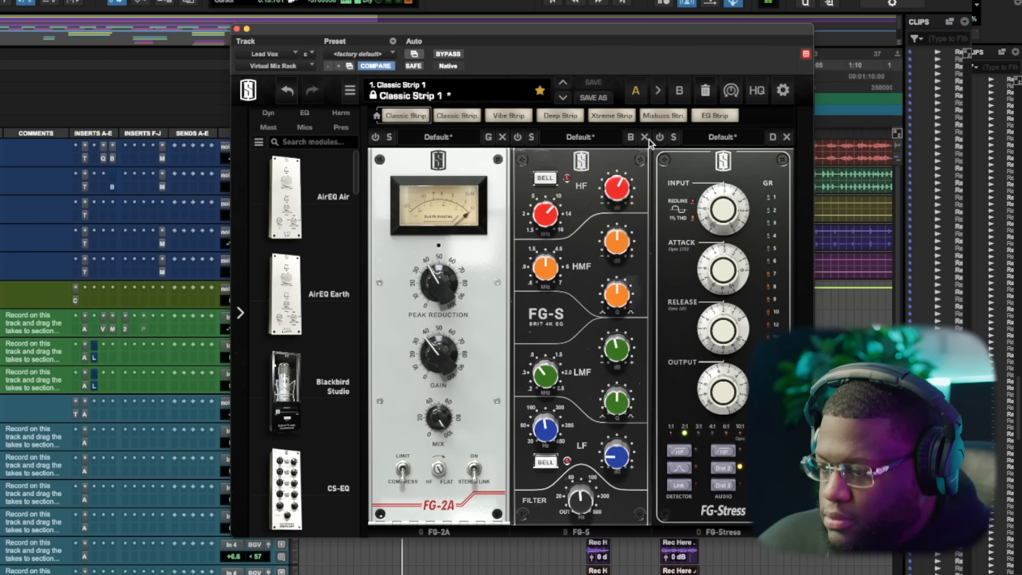
pyautogui.click(375, 137)
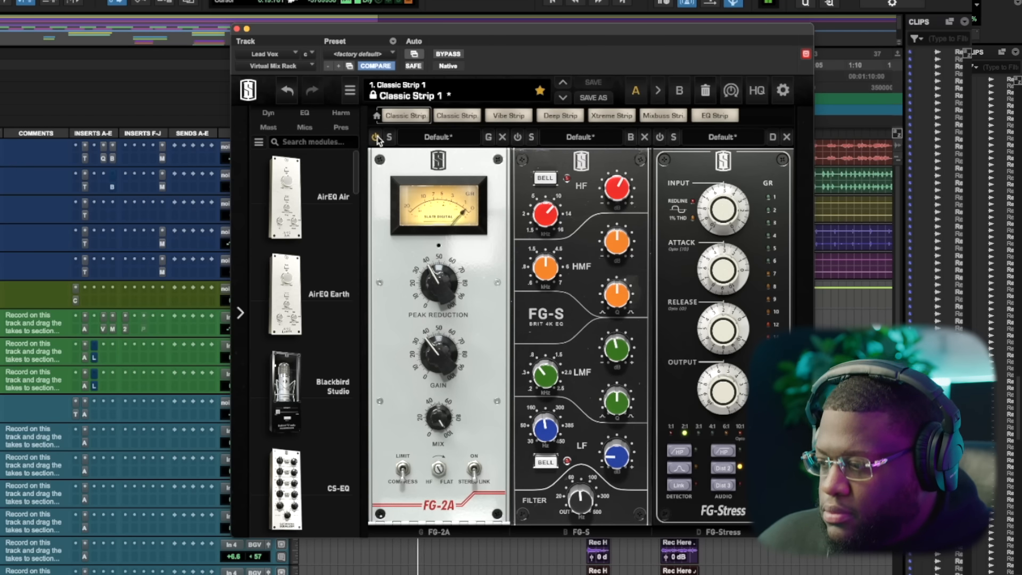
pyautogui.click(517, 138)
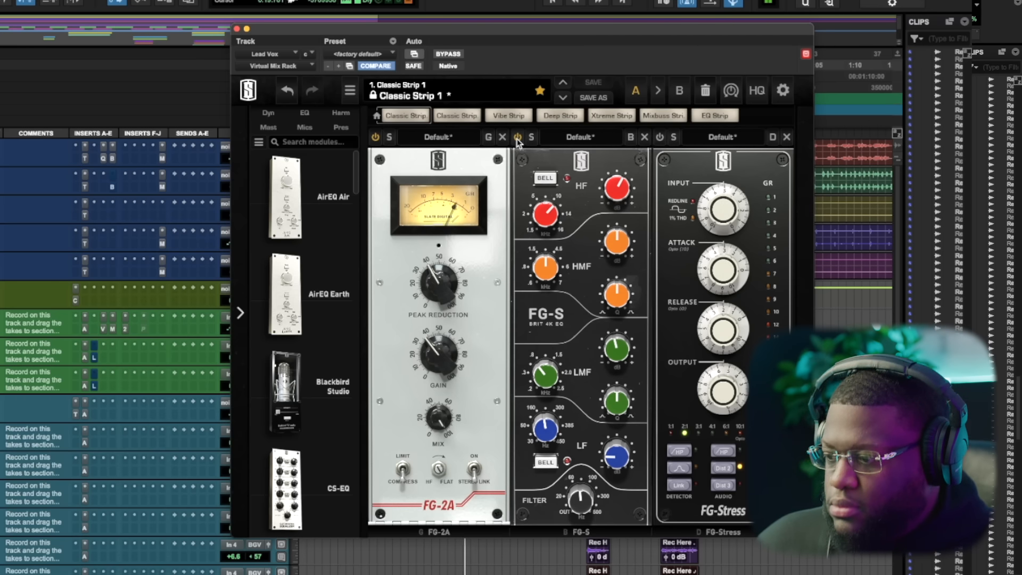
pyautogui.click(657, 139)
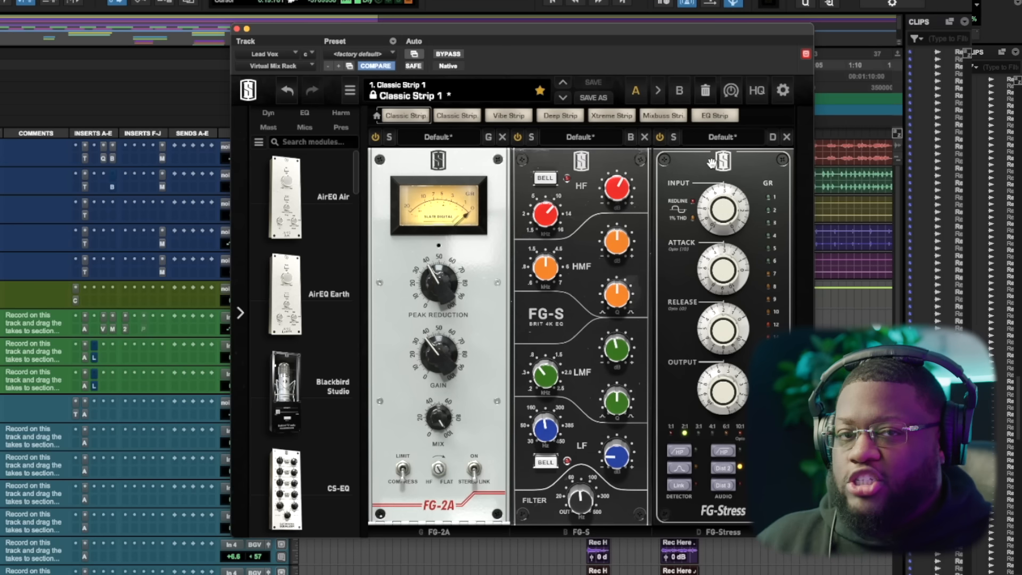
pyautogui.click(236, 29)
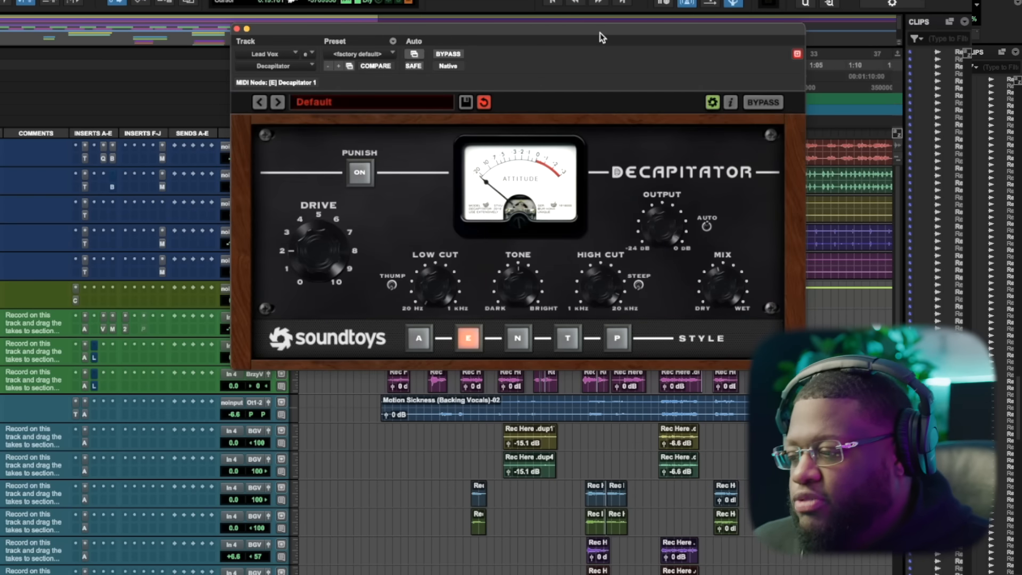
# - Set Decapitator's Drive on Lead Vox to about 2 during playback and stop the song
pyautogui.moveTo(599, 33); pyautogui.dragTo(563, 67)
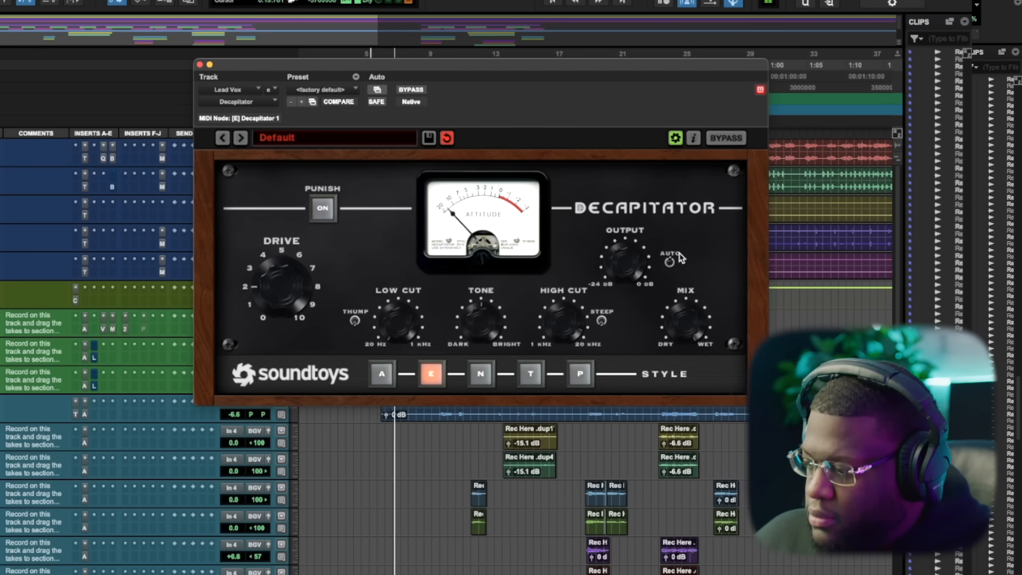
pyautogui.moveTo(289, 297)
pyautogui.mouseDown()
pyautogui.moveTo(289, 247)
pyautogui.moveTo(281, 308)
pyautogui.moveTo(277, 300)
pyautogui.mouseUp()
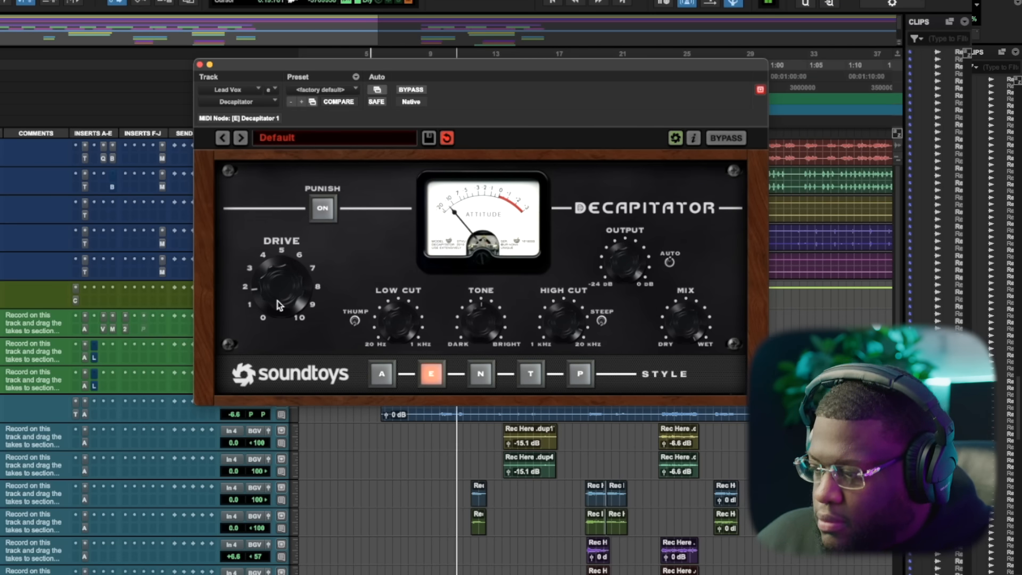
pyautogui.press('space')
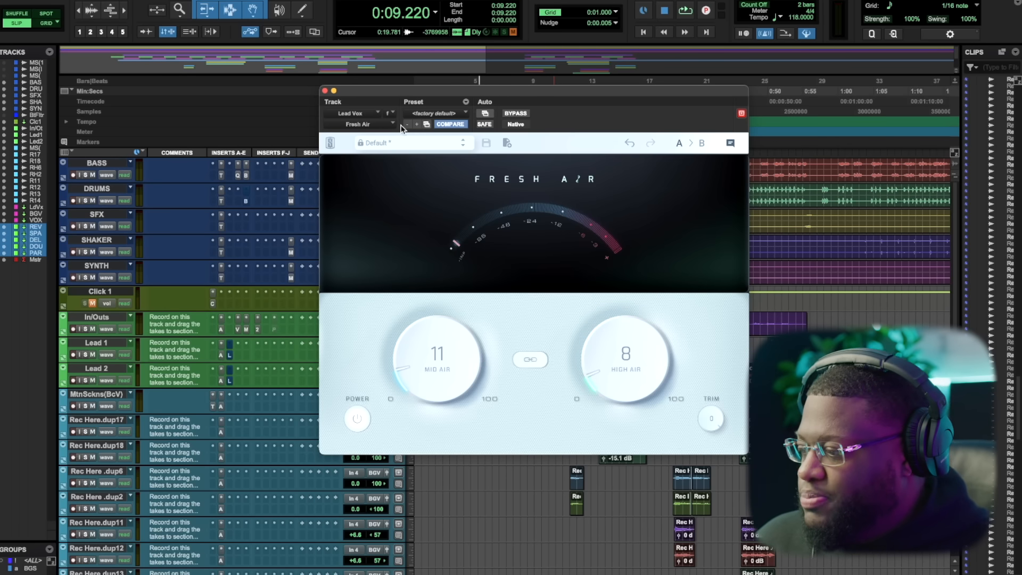
# - Compare Lead Vox with Fresh Air bypassed and active at Mid Air 11 and High Air 8 during playback
pyautogui.click(515, 114)
pyautogui.press('space')
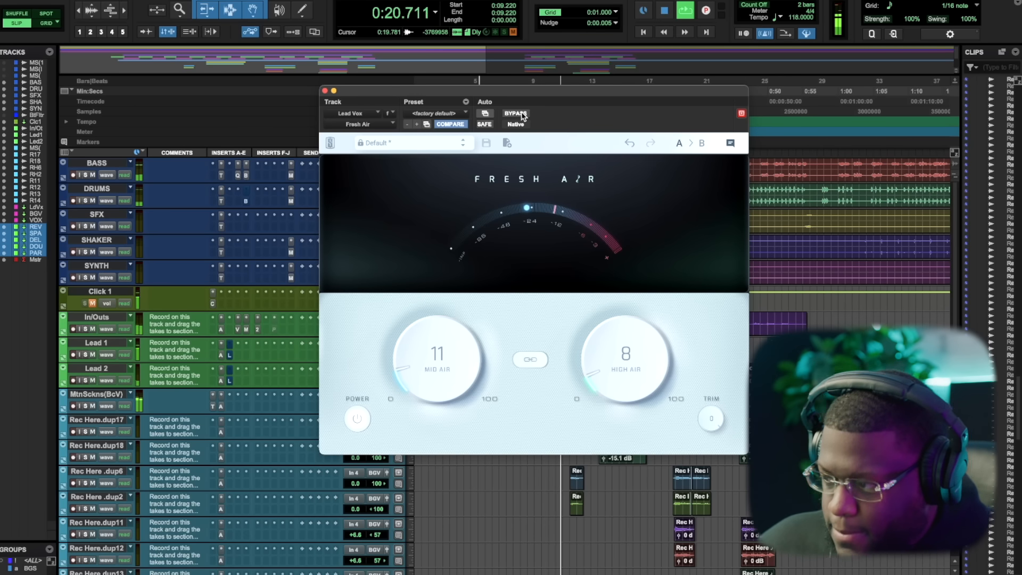
pyautogui.click(516, 113)
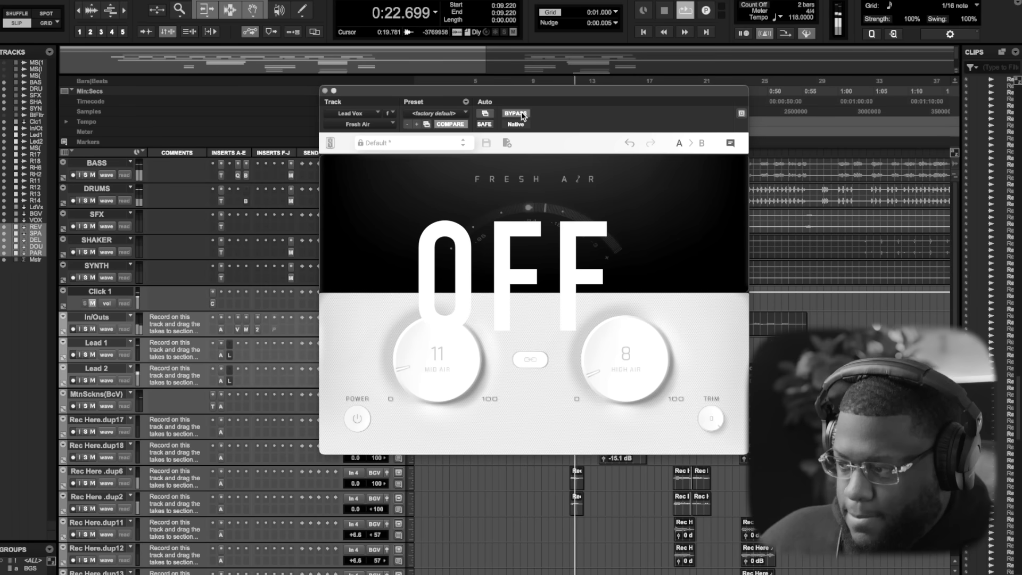
pyautogui.click(521, 115)
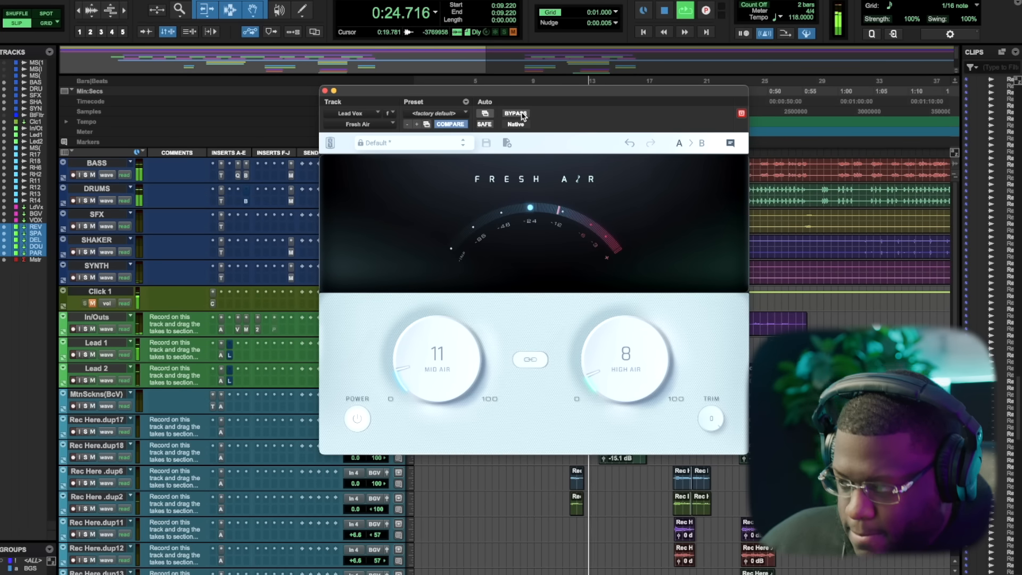
pyautogui.click(521, 115)
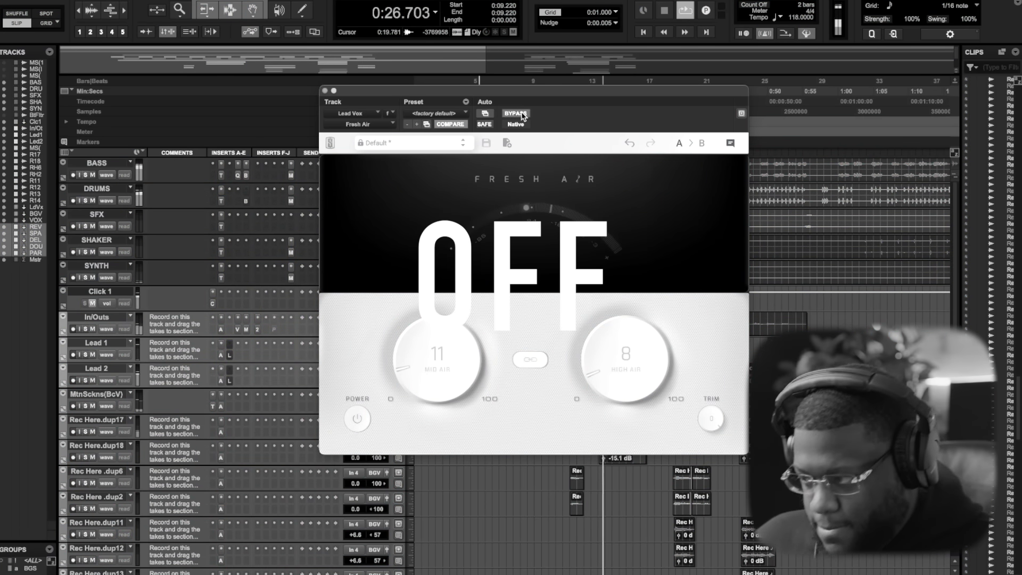
pyautogui.click(521, 115)
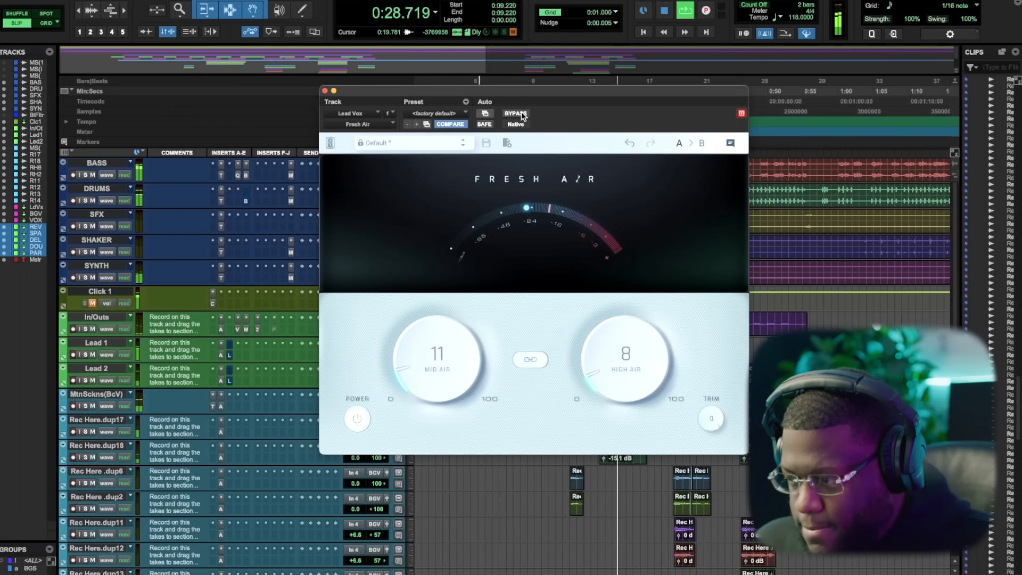
pyautogui.press('space')
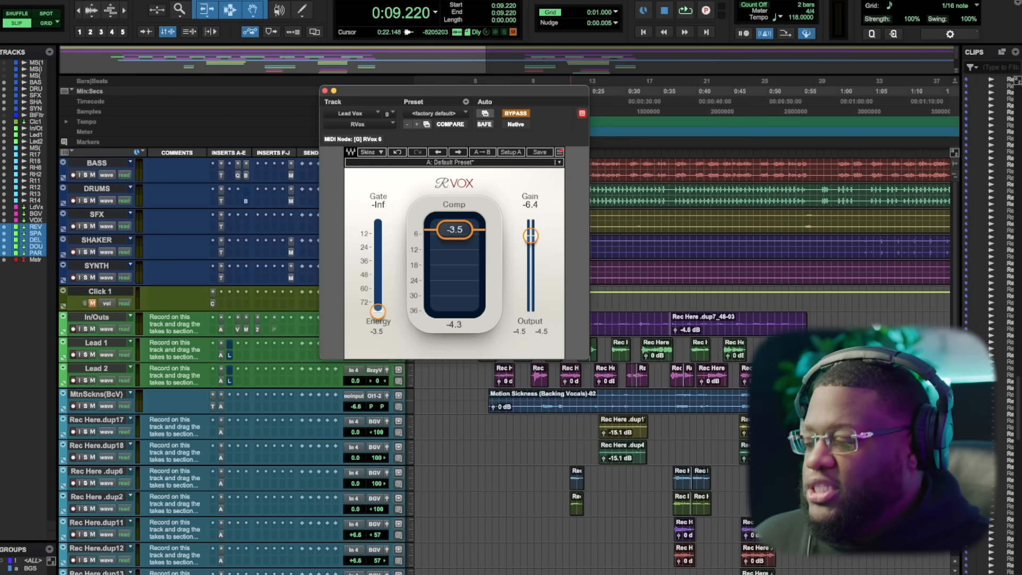
# - Compare Lead Vox with RVox bypassed and active while the song plays
pyautogui.press('space')
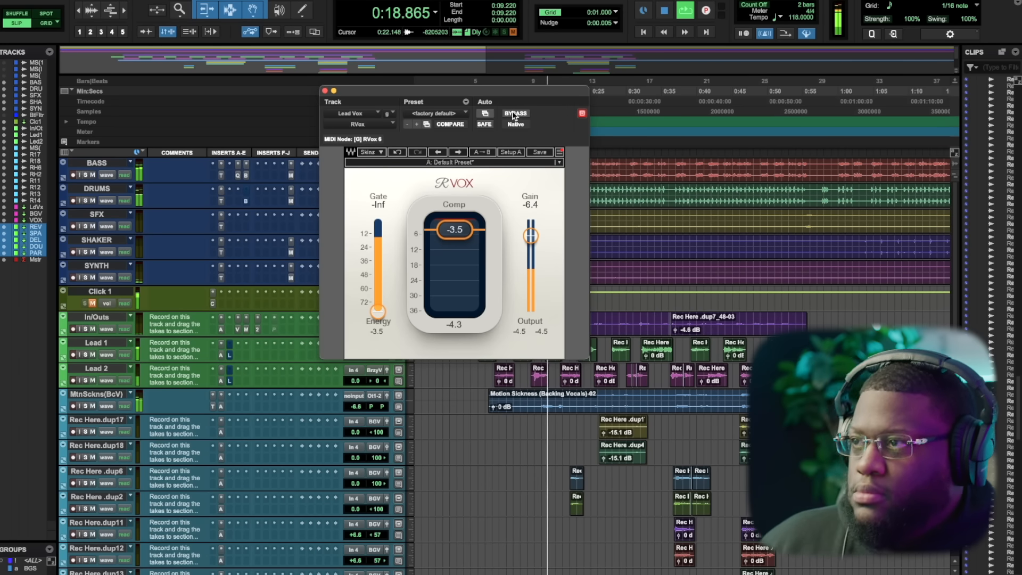
pyautogui.click(513, 115)
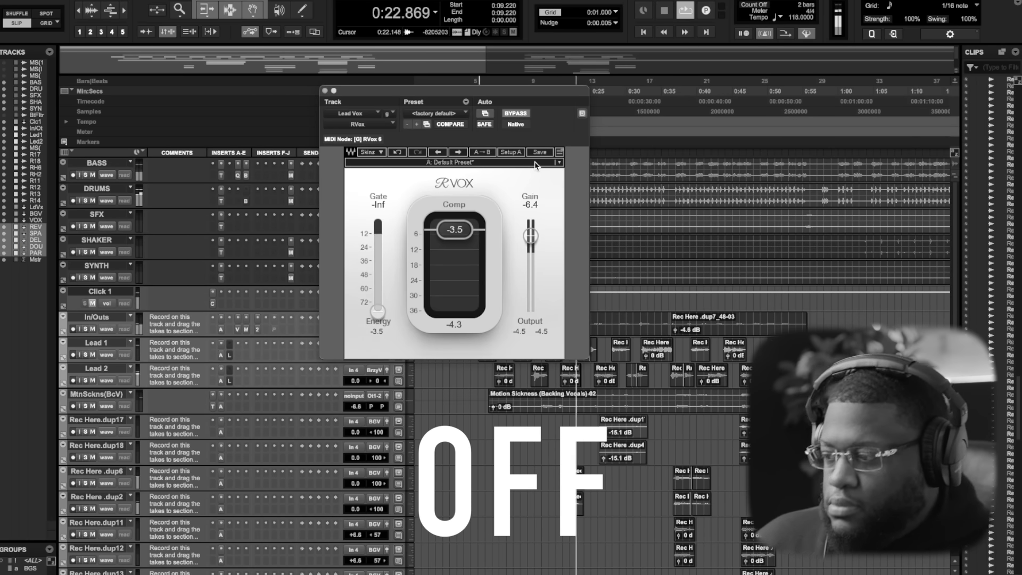
pyautogui.click(519, 114)
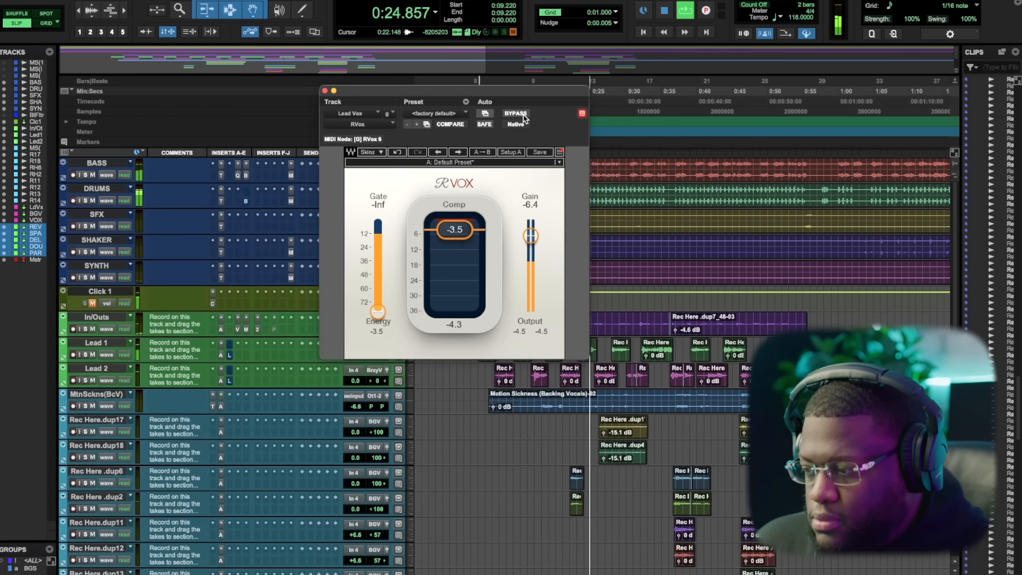
# - Set RVox's Gain on Lead Vox to -5.2 during playback, compare it bypassed and active, and stop the song
pyautogui.moveTo(530, 235); pyautogui.dragTo(531, 233)
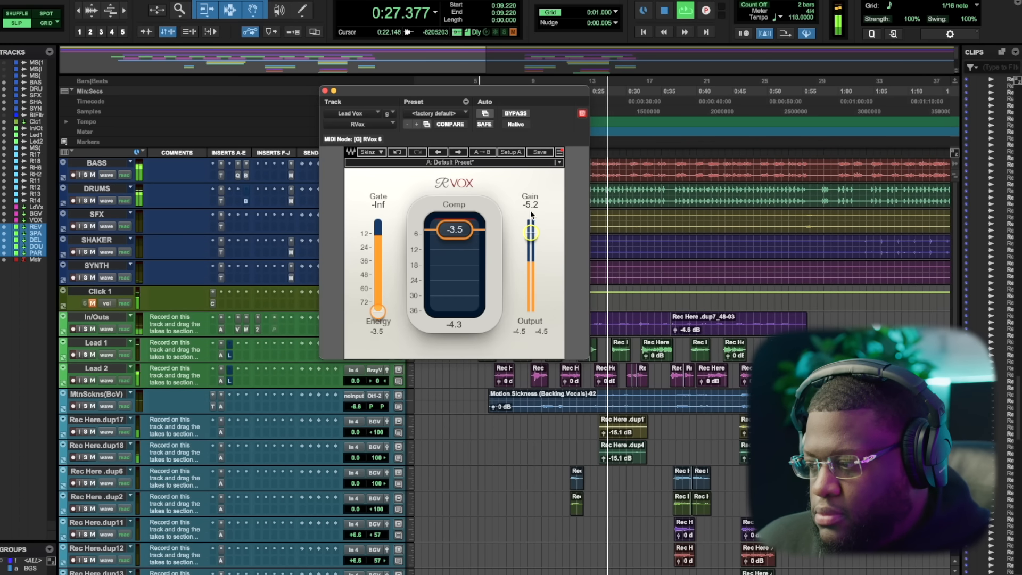
pyautogui.click(512, 113)
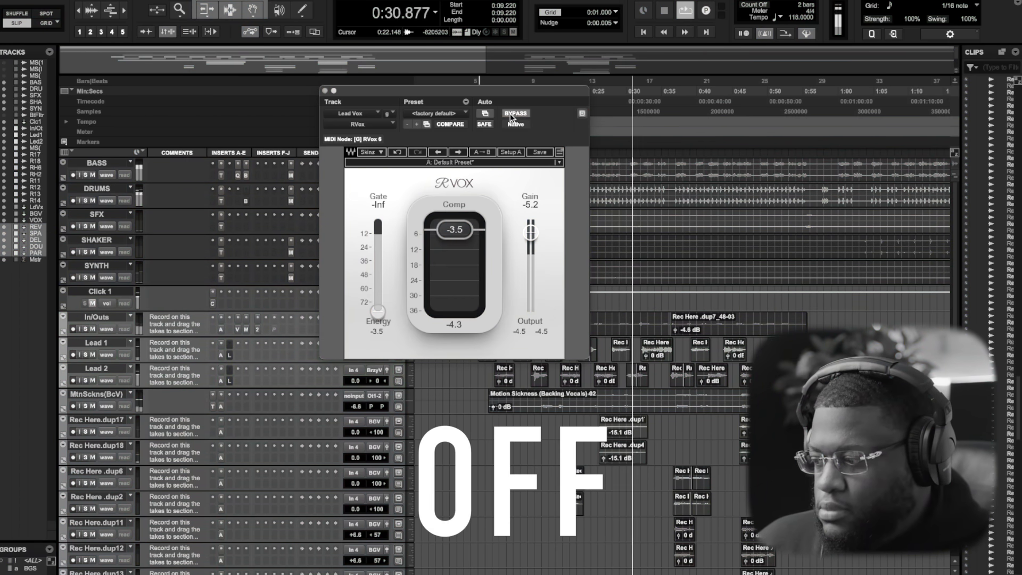
pyautogui.click(513, 115)
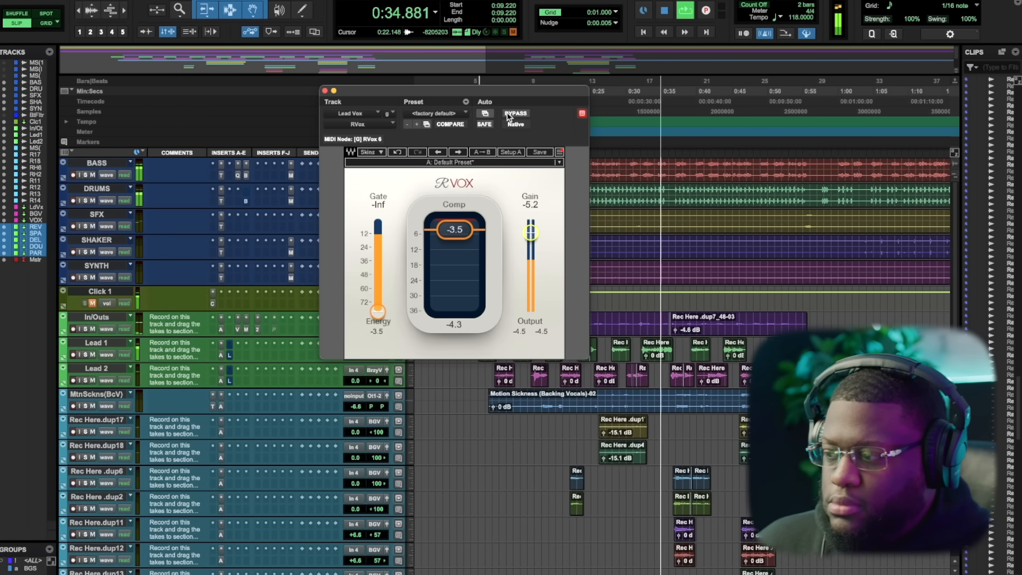
pyautogui.press('space')
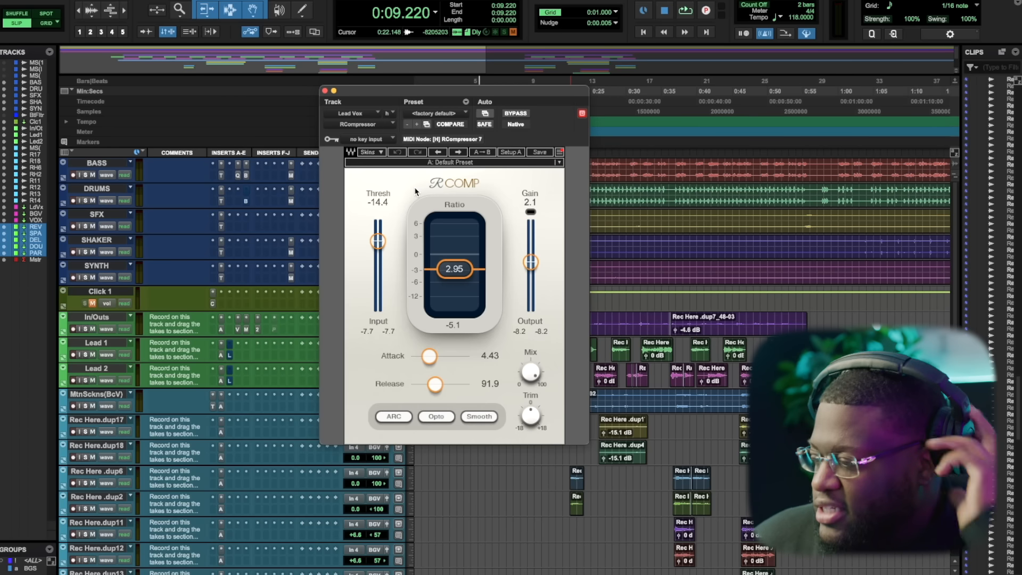
# - Set RCompressor's Thresh on Lead Vox to -17.2 during playback, then try -28.4 with the song stopped and undo it
pyautogui.press('space')
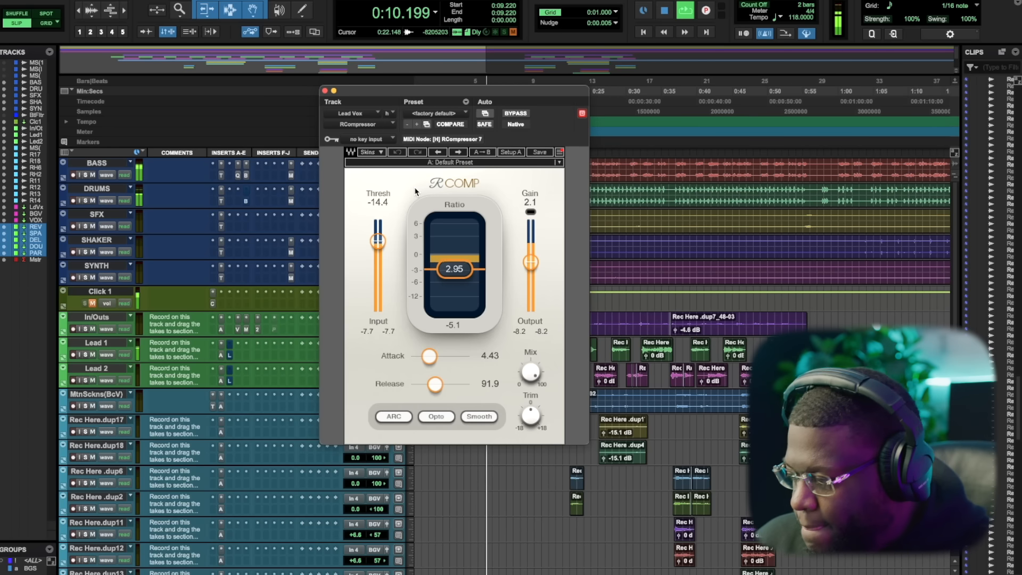
pyautogui.moveTo(378, 241); pyautogui.dragTo(381, 247)
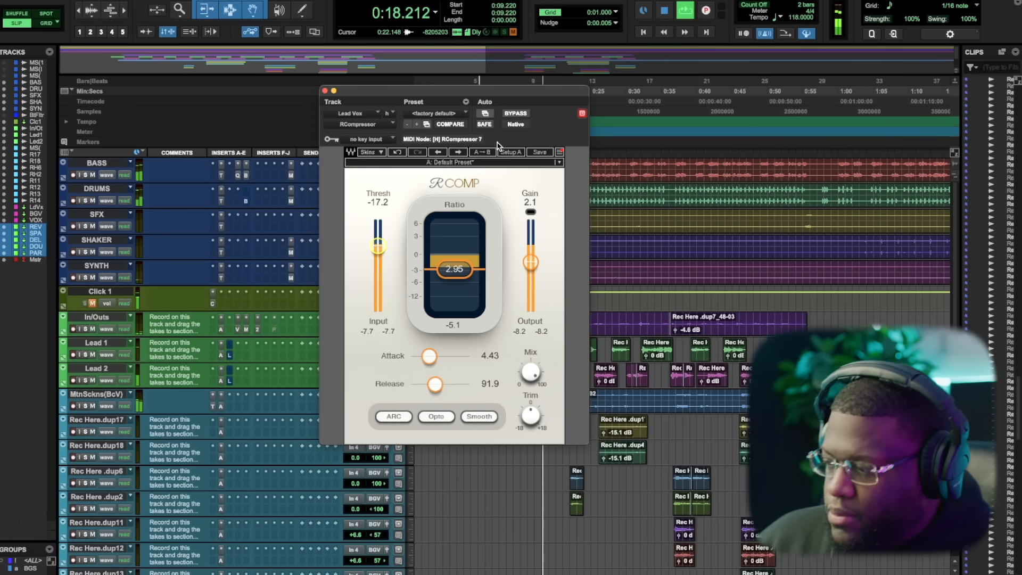
pyautogui.press('space')
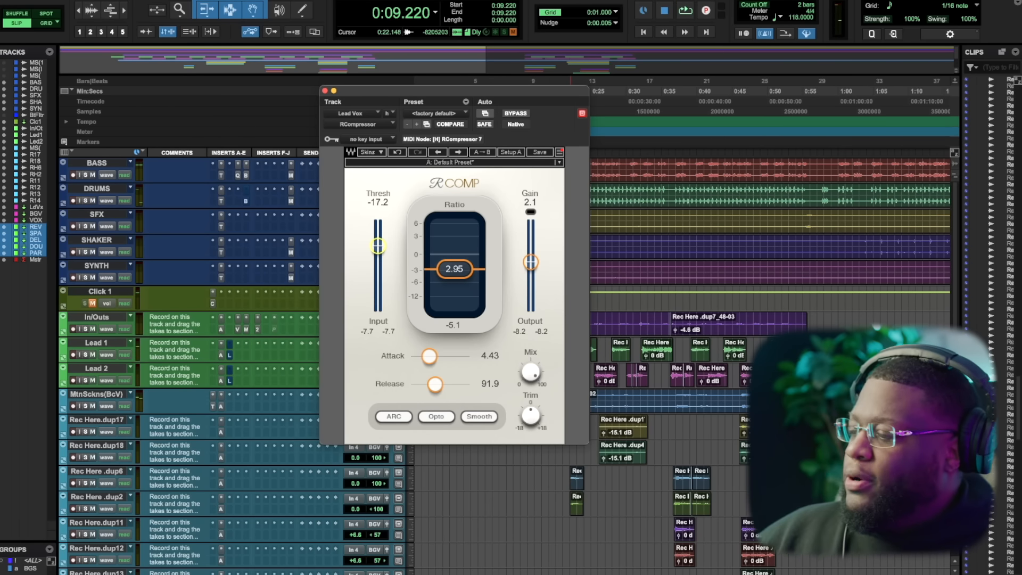
pyautogui.moveTo(378, 246); pyautogui.dragTo(378, 262)
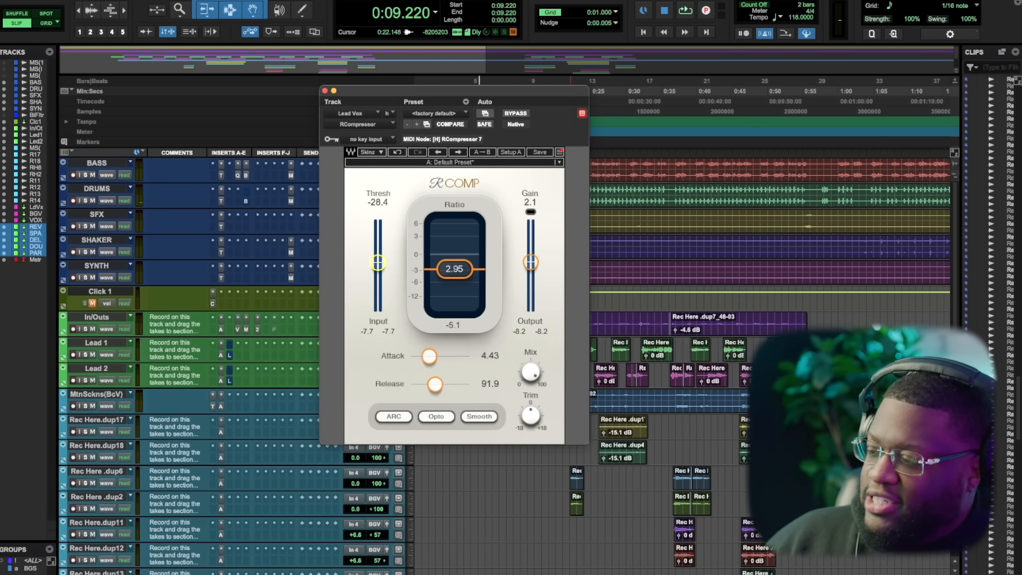
pyautogui.click(397, 152)
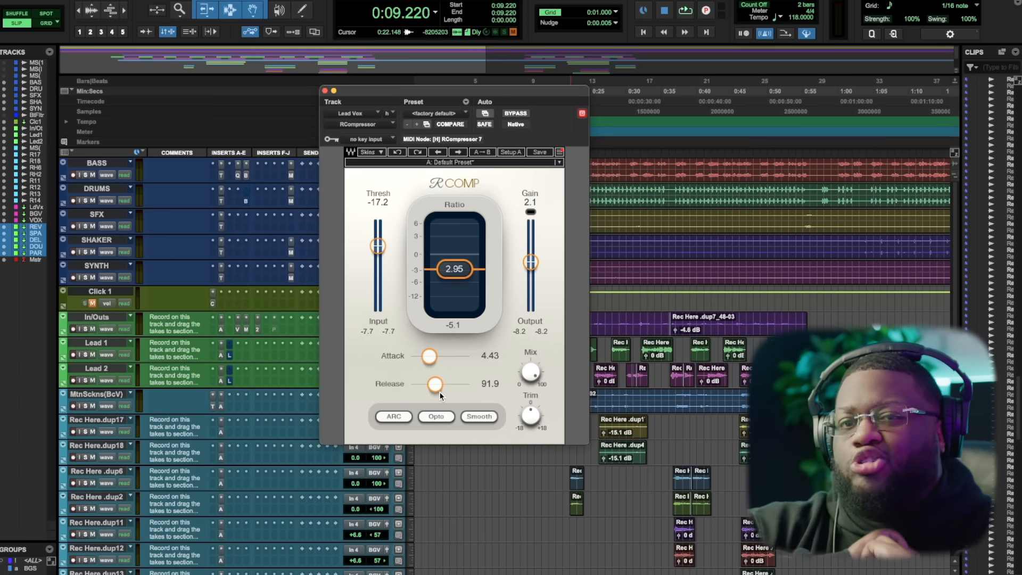
# - Close RCompressor and examine ValhallaVintageVerb on REVERB and H-Delay on DELAY, closing H-Delay at the end
pyautogui.click(325, 92)
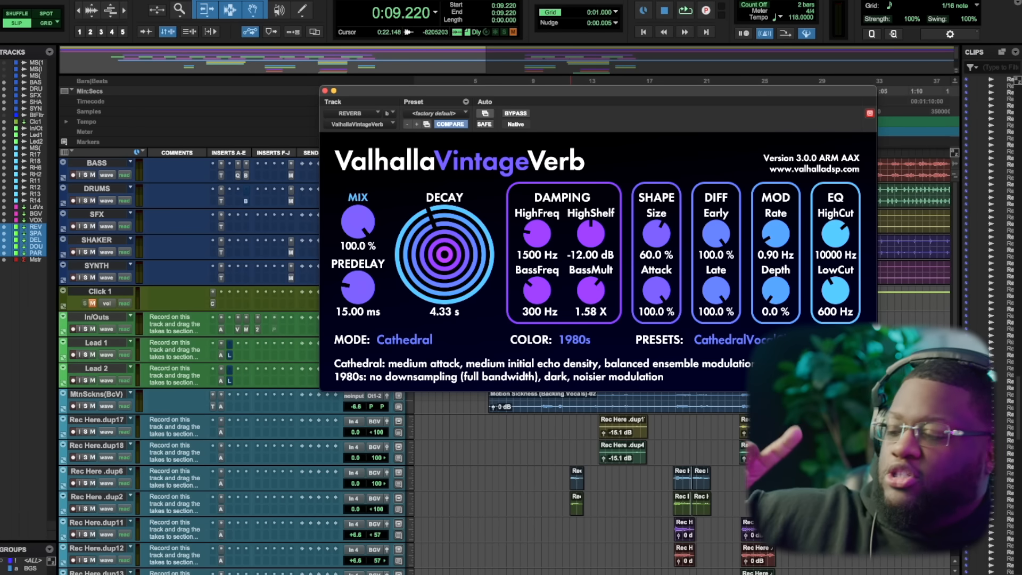
pyautogui.moveTo(531, 92); pyautogui.dragTo(493, 81)
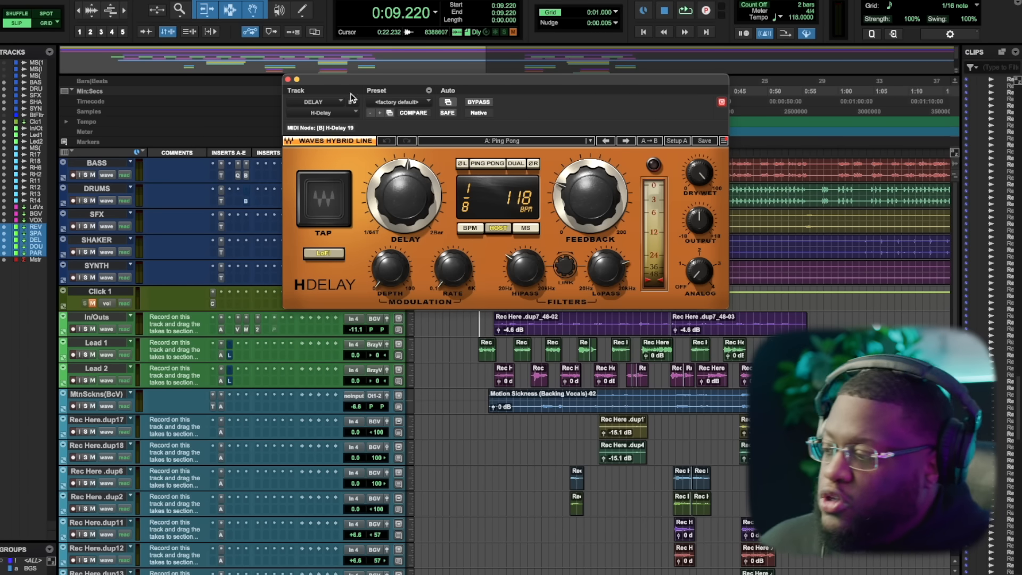
pyautogui.click(288, 80)
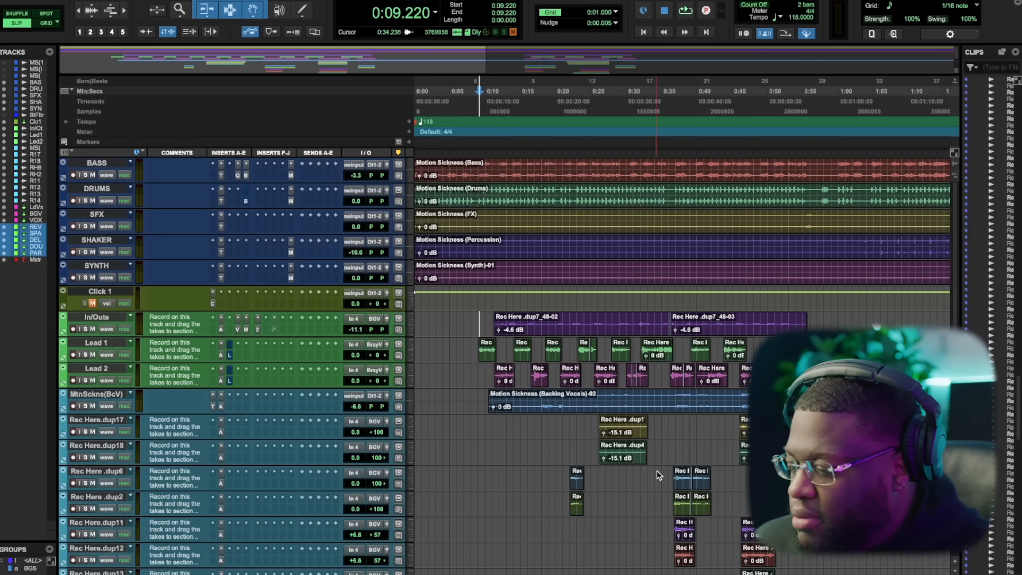
# - Play the soloed background vocals from about 0:36, stop the song, and clear the background tracks' solos
pyautogui.scroll(-3, 657, 471)
pyautogui.click(669, 375)
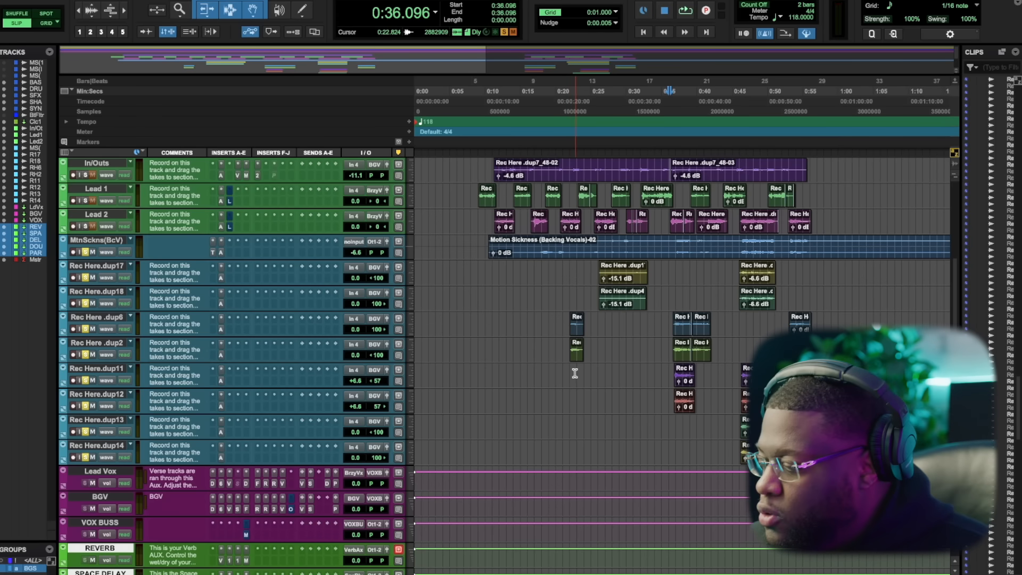
pyautogui.press('space')
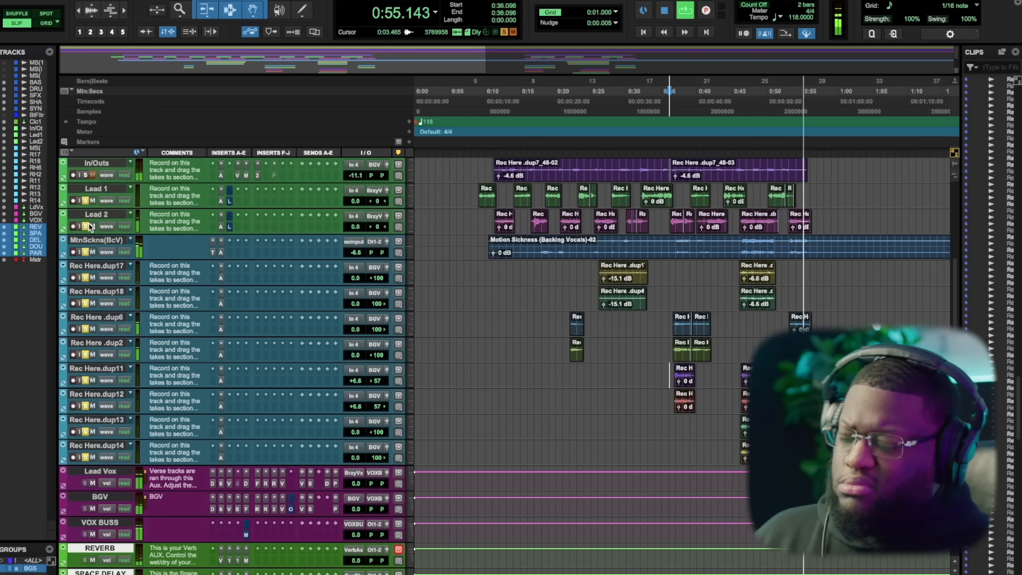
pyautogui.press('space')
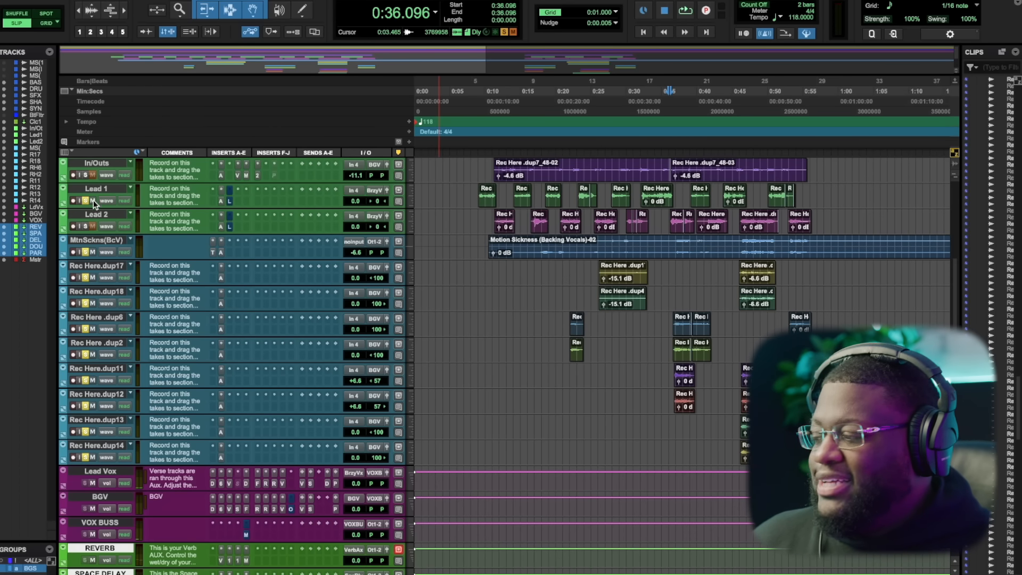
pyautogui.click(86, 277)
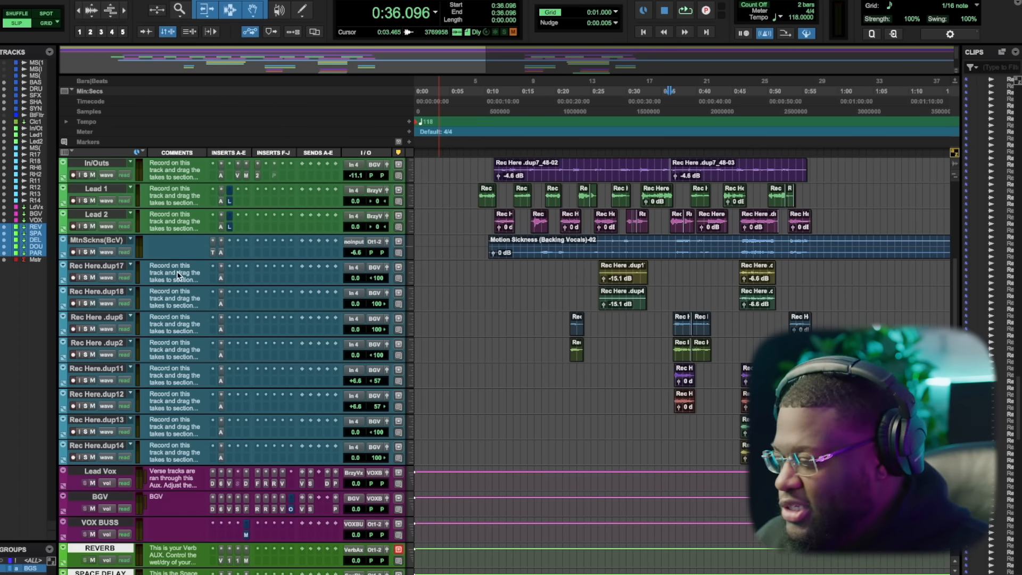
# - Solo Rec Here.dup17 and Rec Here.dup18 and play their zoomed-in clips selected from about 0:26 to 0:33
pyautogui.click(600, 371)
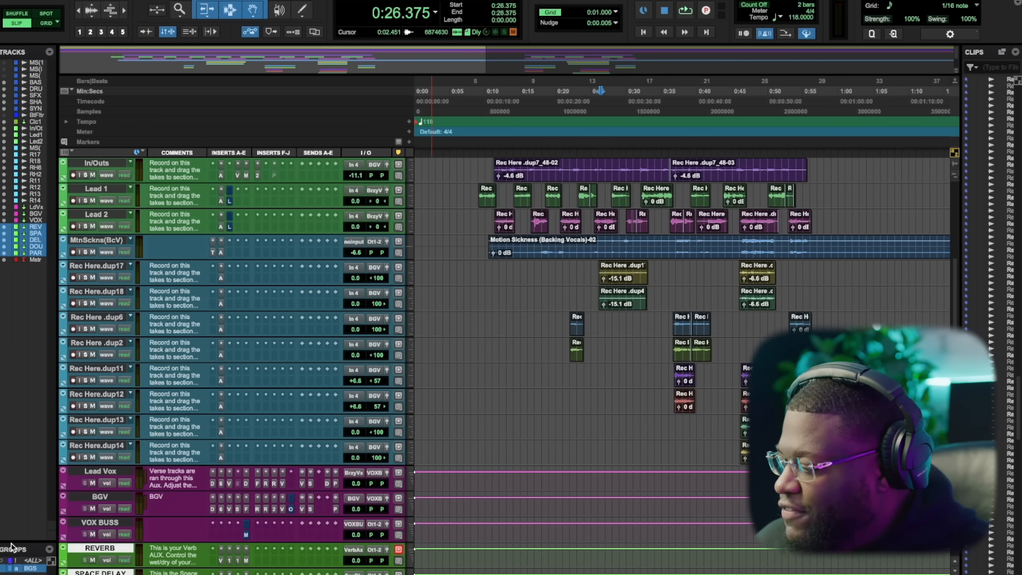
pyautogui.click(607, 315)
pyautogui.press('t')
pyautogui.press('t')
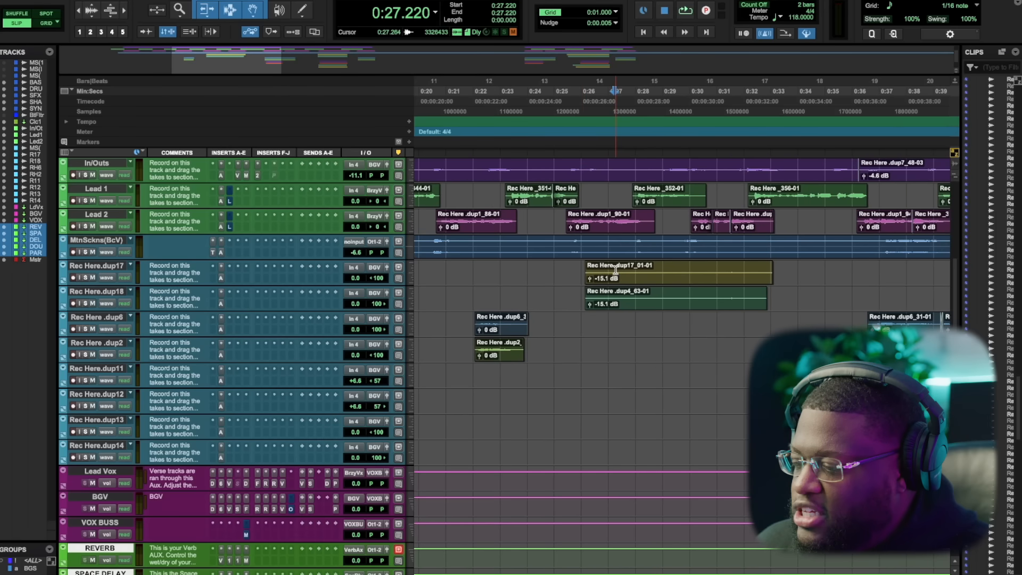
pyautogui.moveTo(580, 268); pyautogui.dragTo(786, 306)
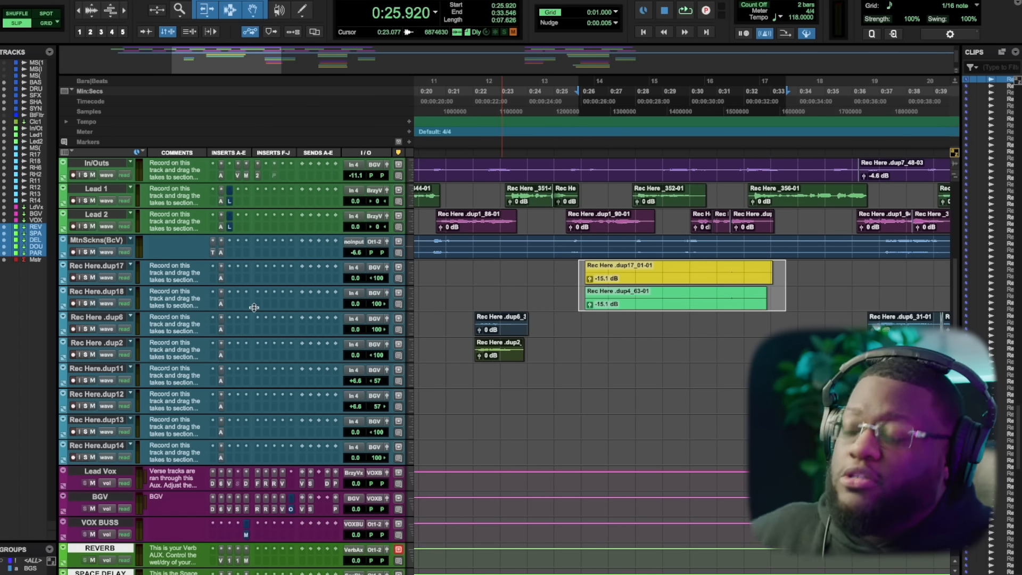
pyautogui.moveTo(585, 325); pyautogui.dragTo(777, 278)
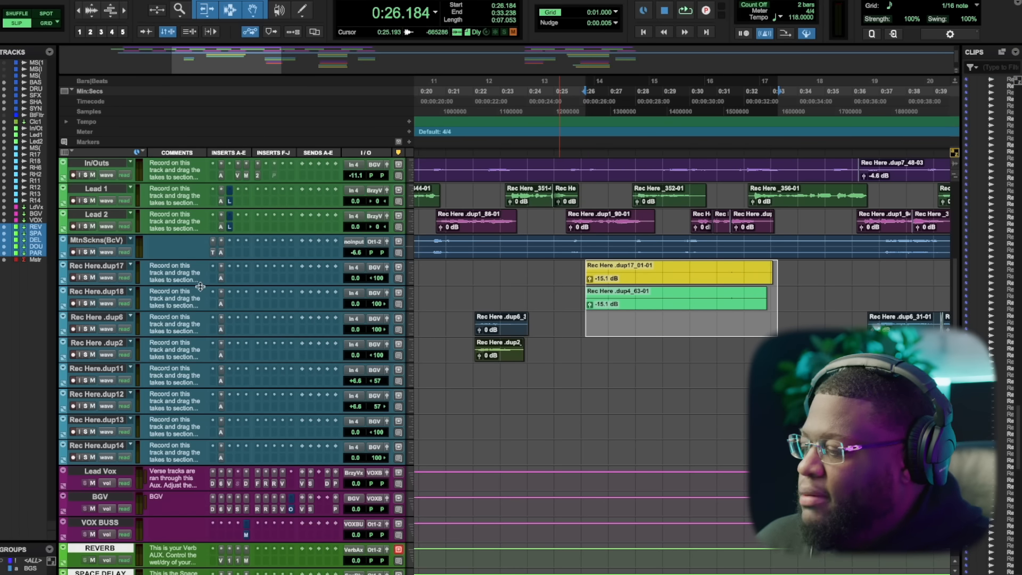
pyautogui.click(86, 277)
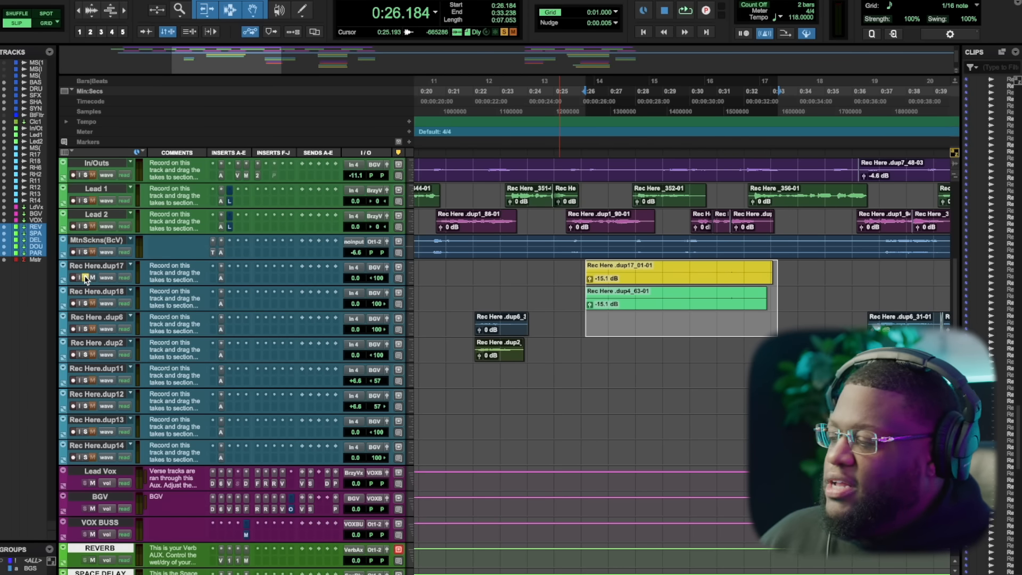
pyautogui.click(85, 304)
pyautogui.press('space')
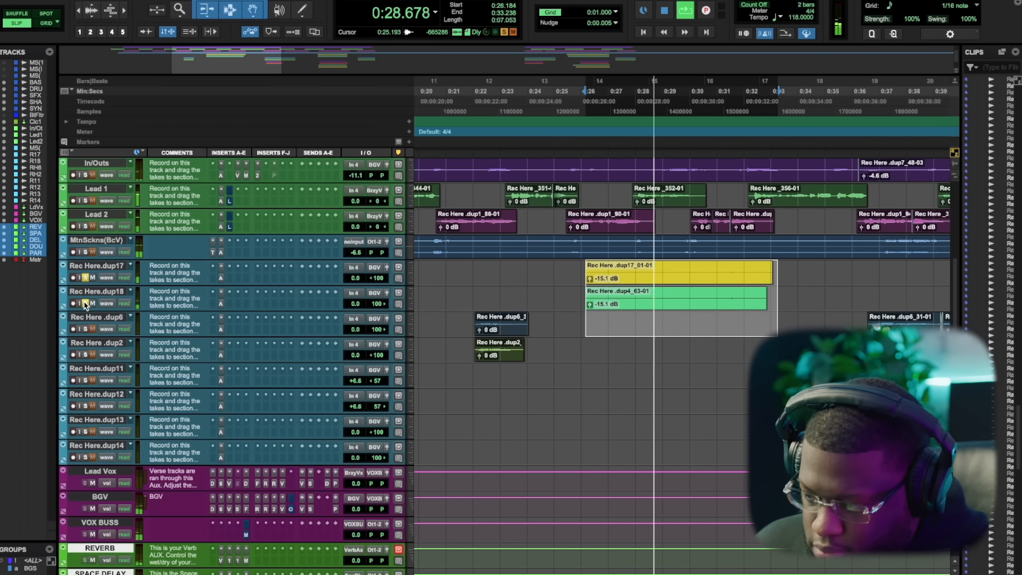
pyautogui.hscroll(5, 585, 365)
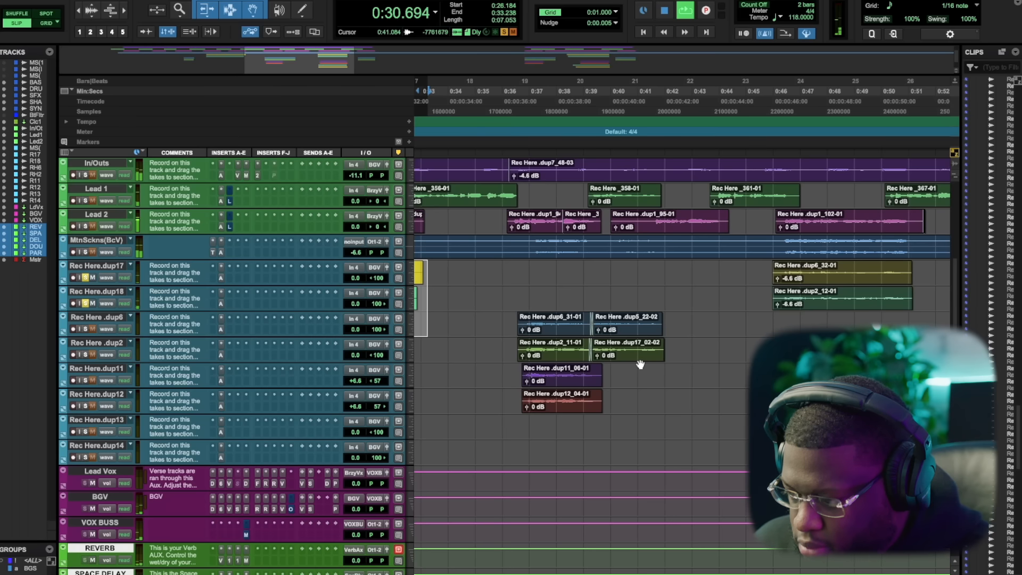
pyautogui.press('space')
# - Play the soloed dup17 and dup18 tracks from about 0:46, stop the song, and clear both solos
pyautogui.click(783, 319)
pyautogui.press('space')
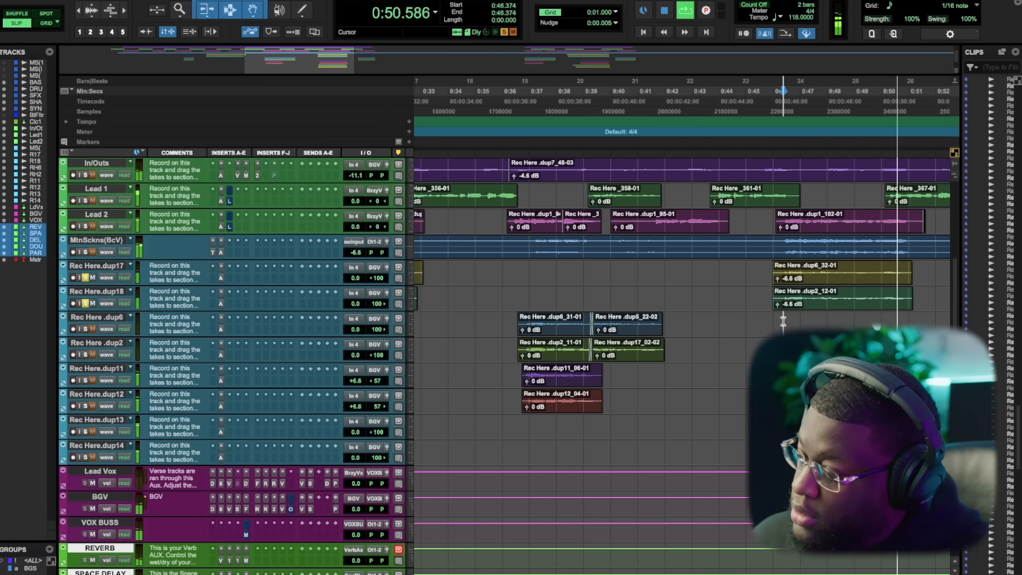
pyautogui.press('space')
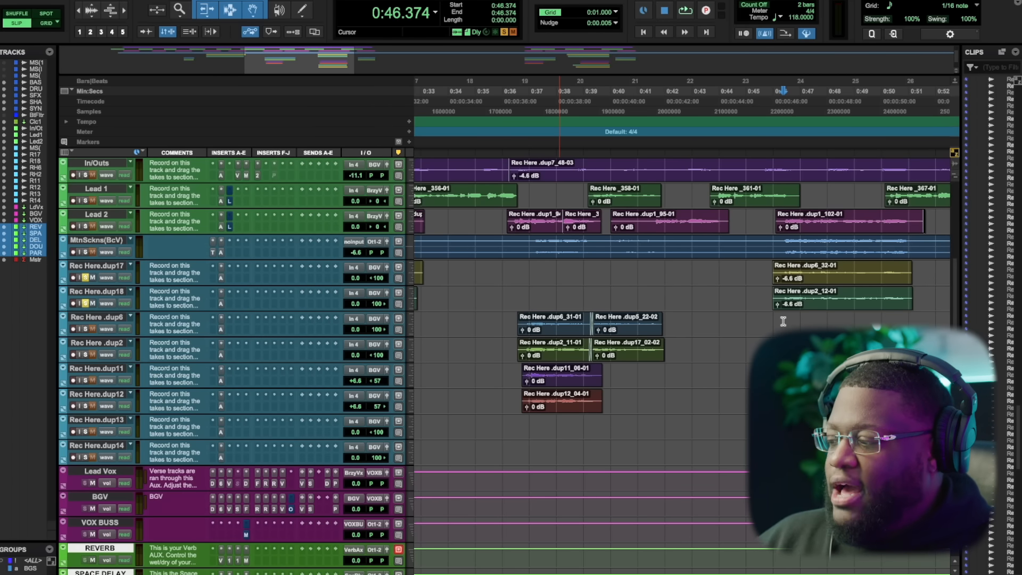
pyautogui.click(85, 278)
pyautogui.click(86, 303)
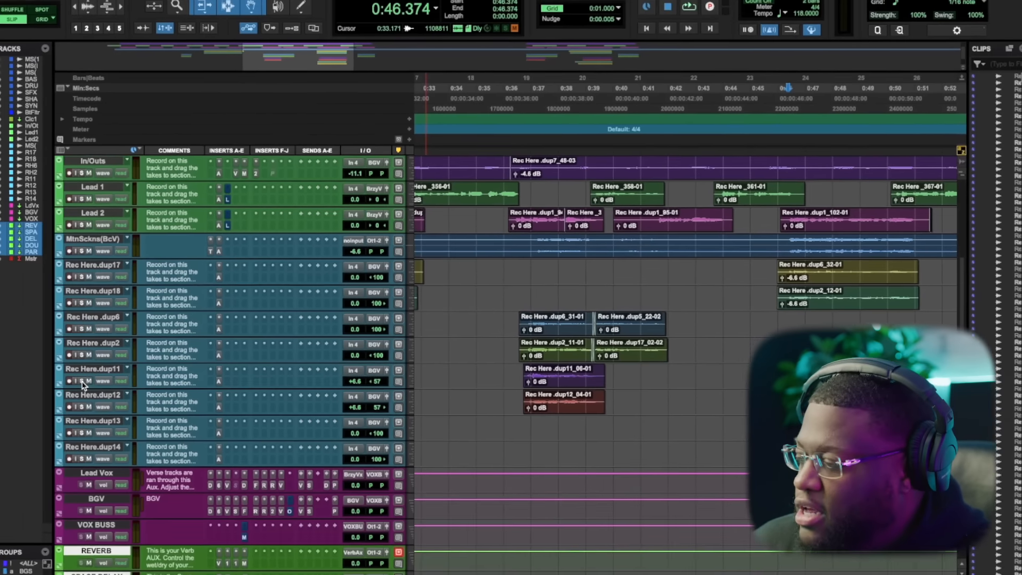
# - Solo Rec Here.dup11 and Rec Here.dup12 and play the section from about 0:46 to 0:51
pyautogui.click(85, 381)
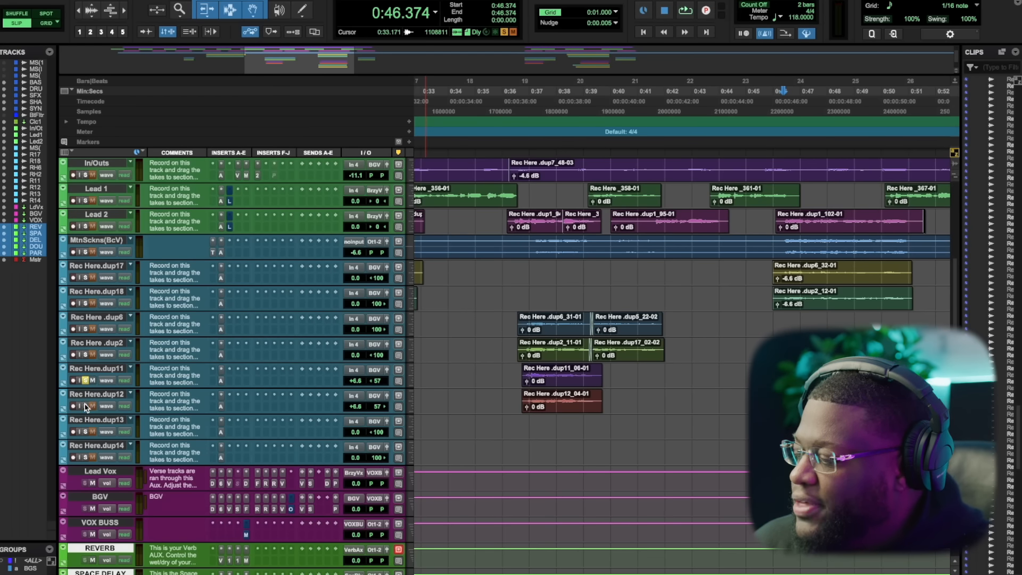
pyautogui.click(85, 406)
pyautogui.moveTo(772, 377); pyautogui.dragTo(918, 400)
pyautogui.press('space')
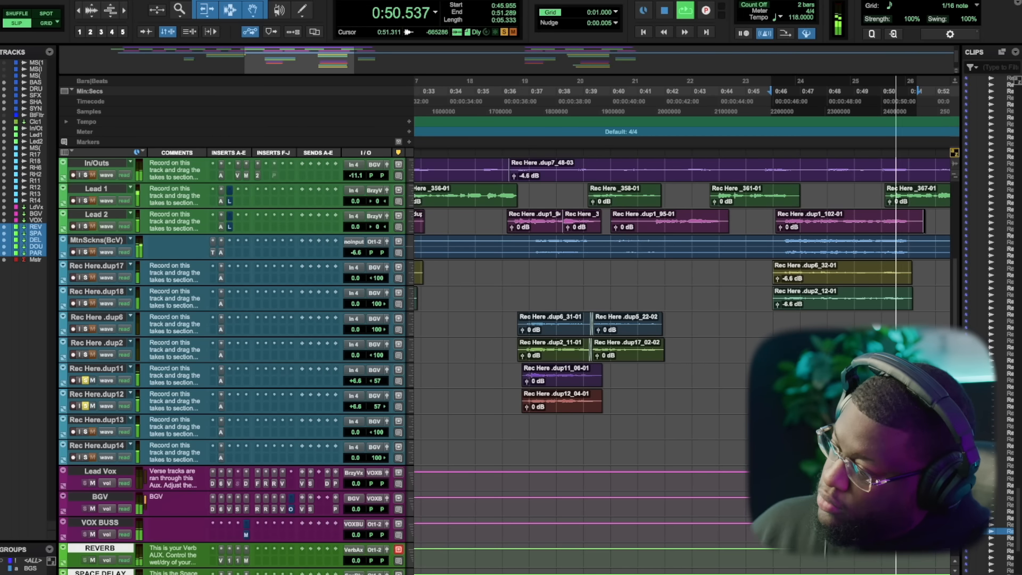
pyautogui.press('space')
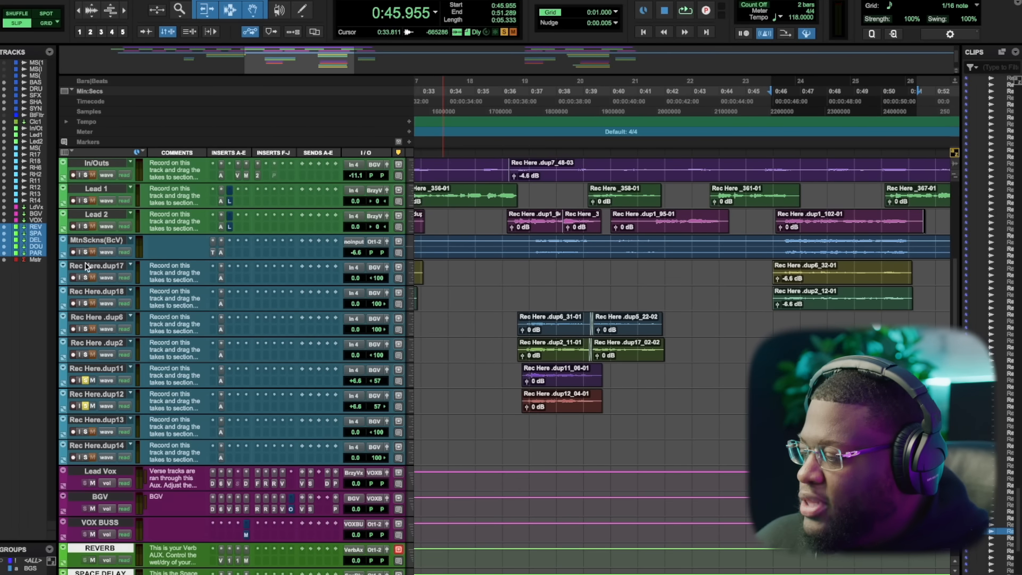
# - Play the same section with MtnSckns(BcV), dup17 and dup18 also soloed, then stop and clear the background solos
pyautogui.click(85, 277)
pyautogui.click(85, 252)
pyautogui.press('space')
pyautogui.click(85, 304)
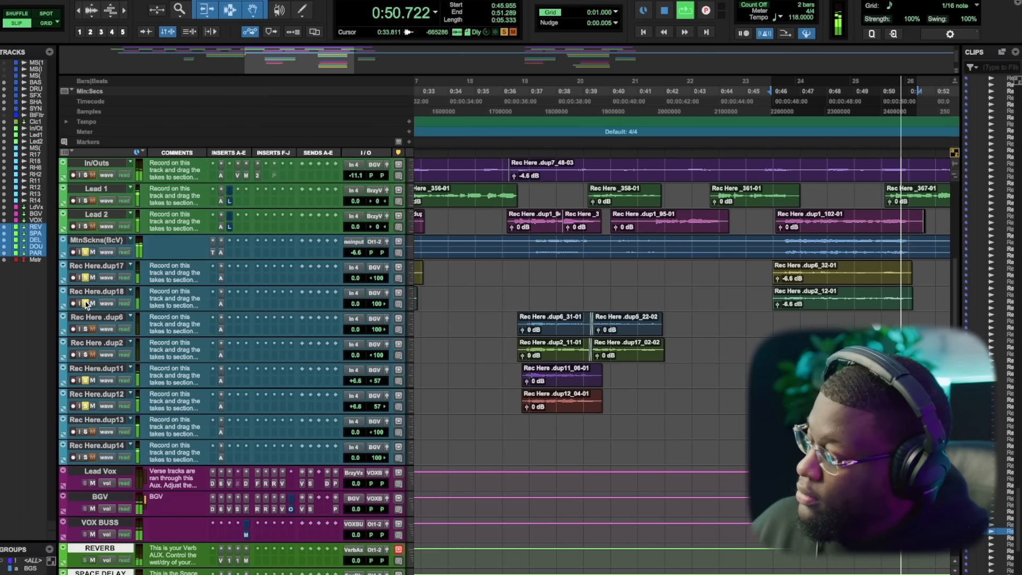
pyautogui.press('space')
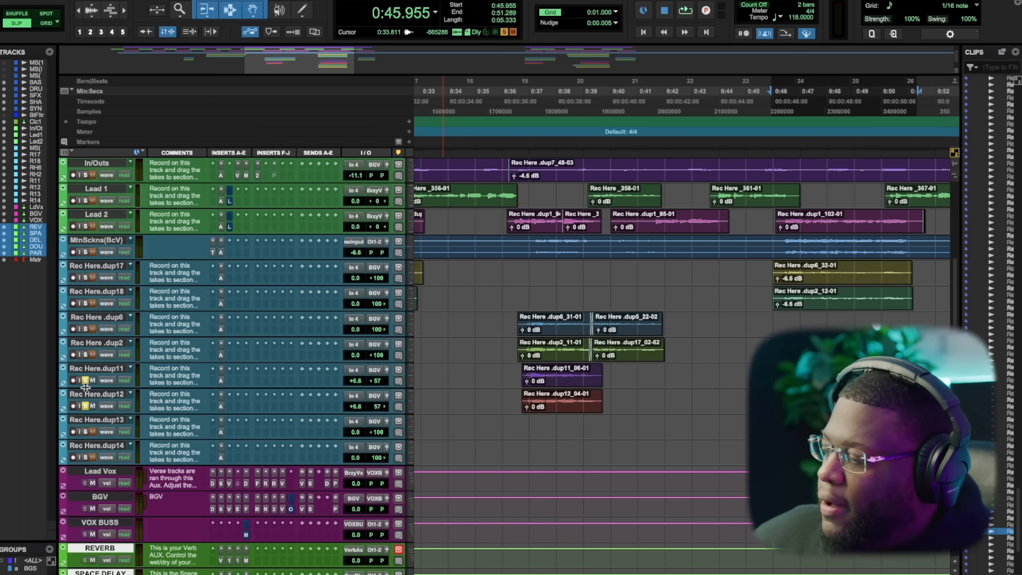
pyautogui.click(85, 406)
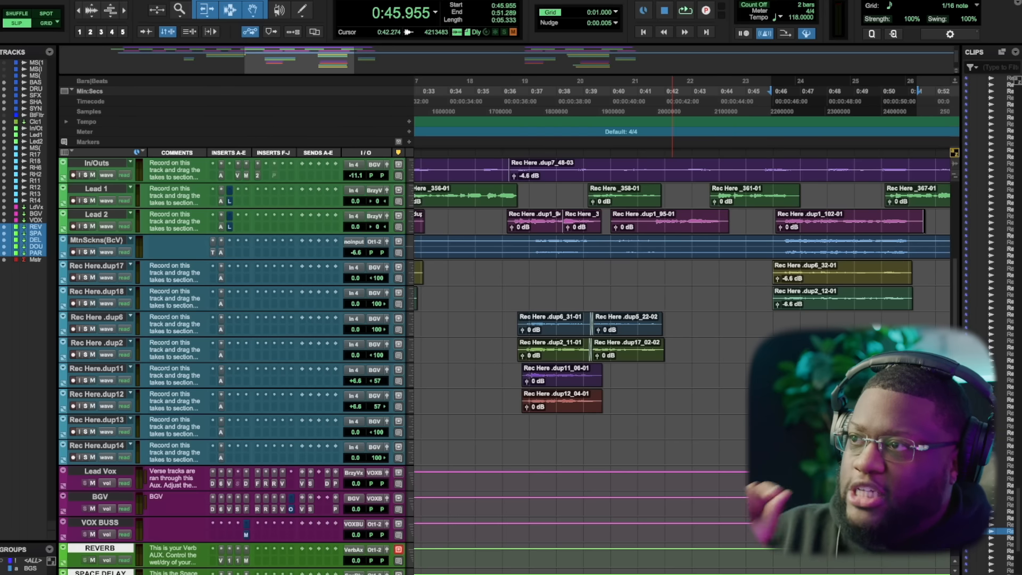
# - Open Doubler2 on the BGV track, reposition its window, and enable the Direct signal
pyautogui.click(274, 498)
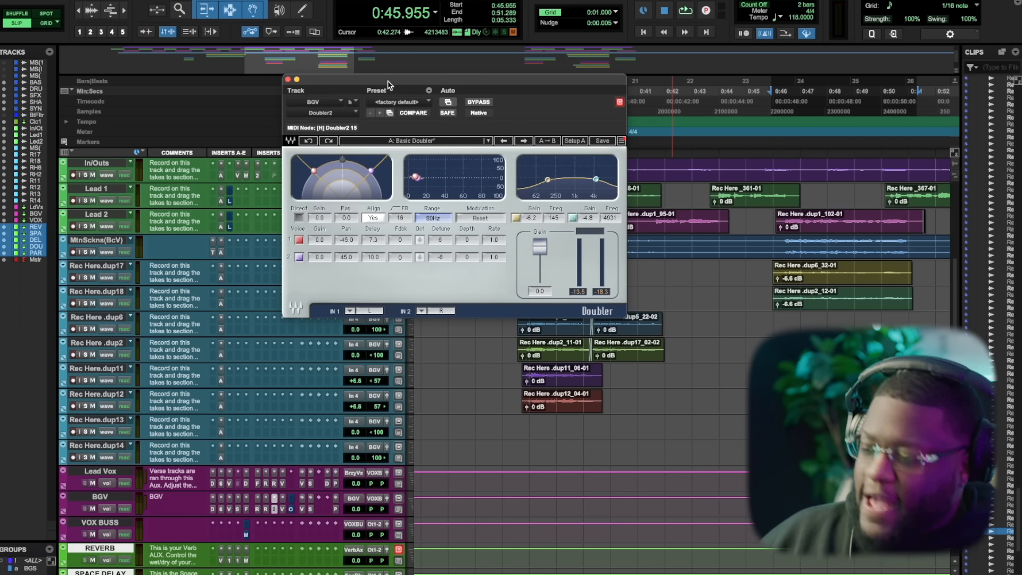
pyautogui.moveTo(390, 84); pyautogui.dragTo(515, 113)
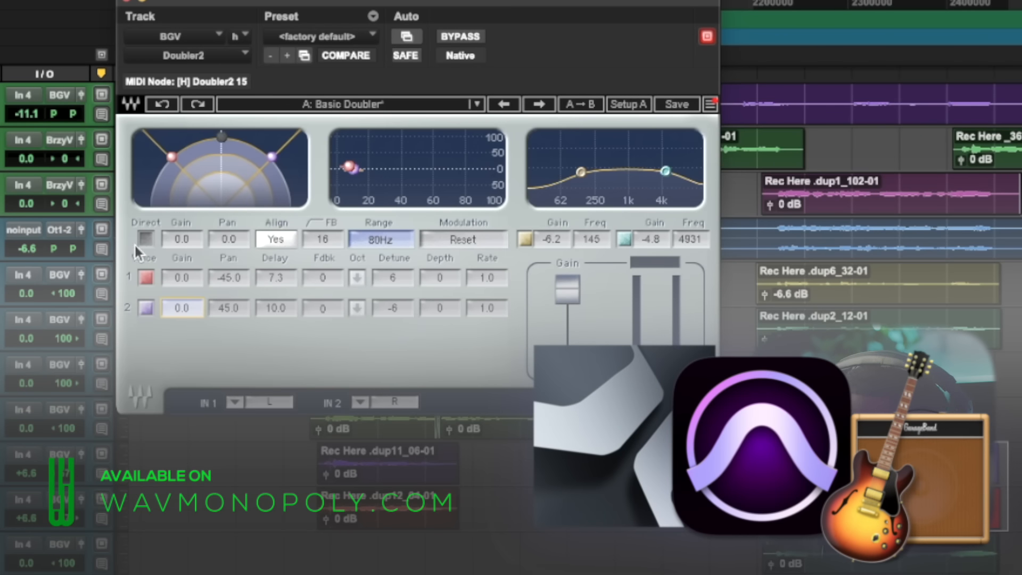
pyautogui.click(148, 239)
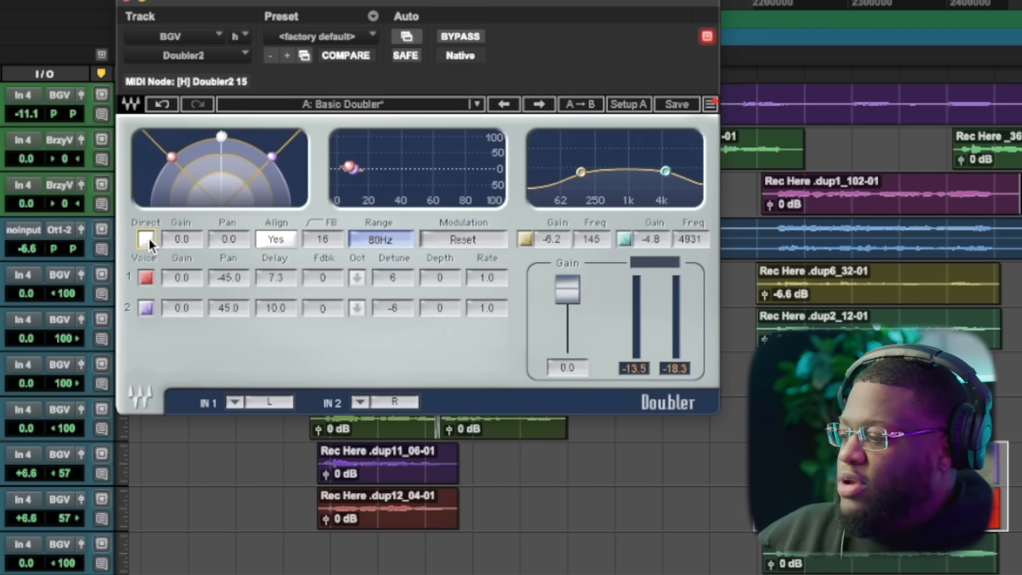
# - Turn off Doubler2's Direct signal and compare the background vocals with the effect bypassed and active during playback, repositioning its window
pyautogui.click(149, 239)
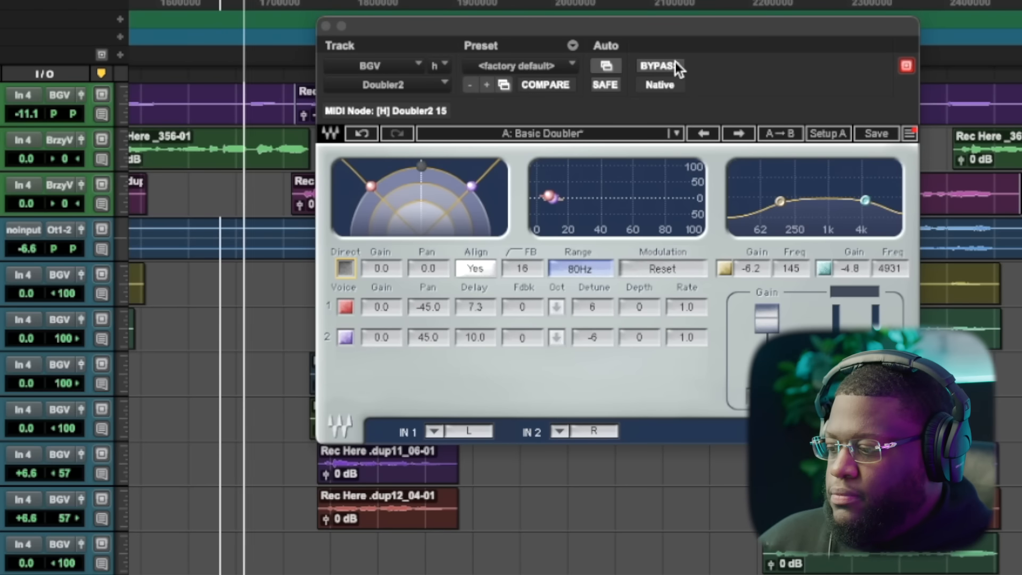
pyautogui.click(658, 66)
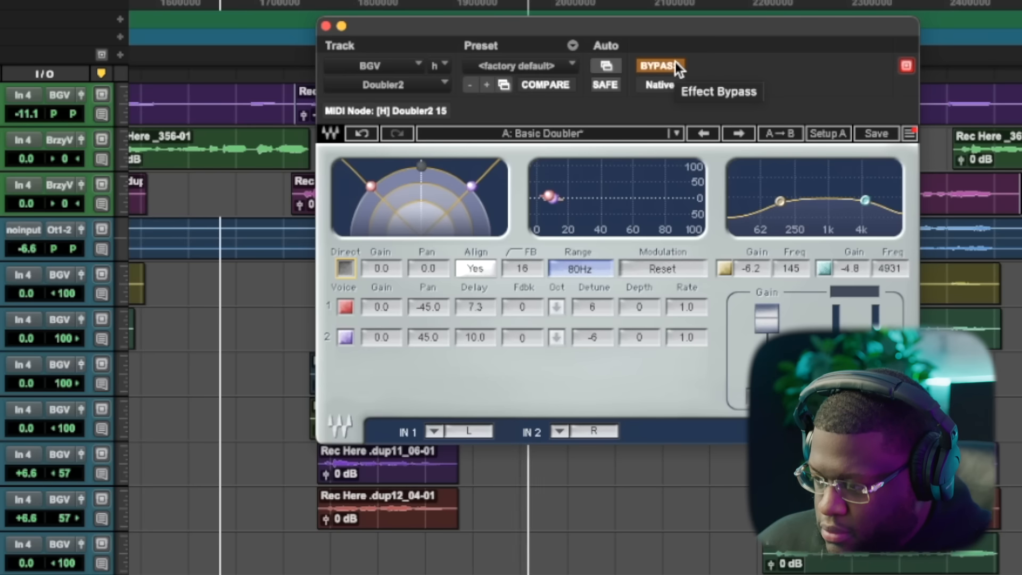
pyautogui.moveTo(697, 29); pyautogui.dragTo(608, 21)
pyautogui.click(574, 59)
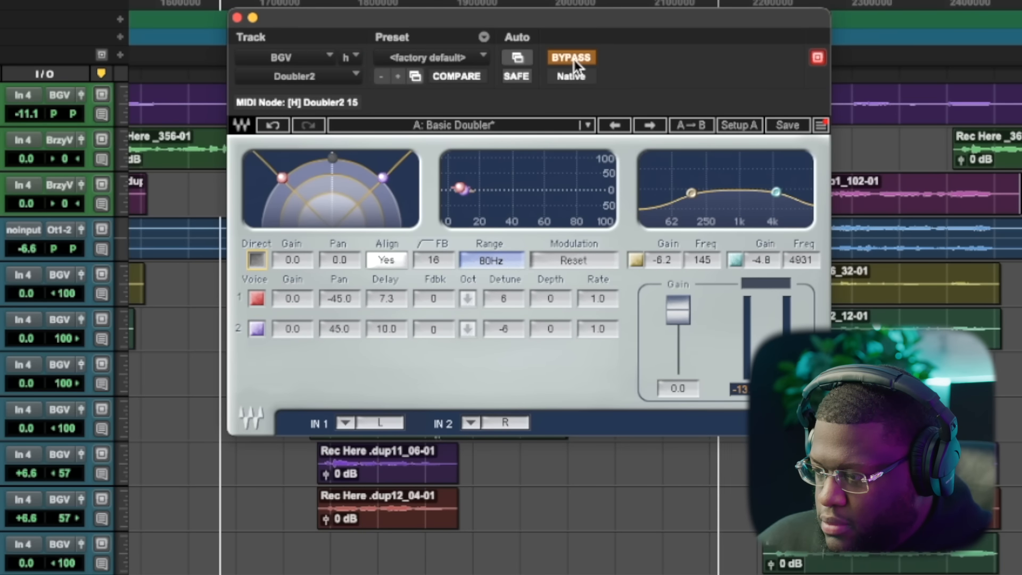
pyautogui.click(574, 58)
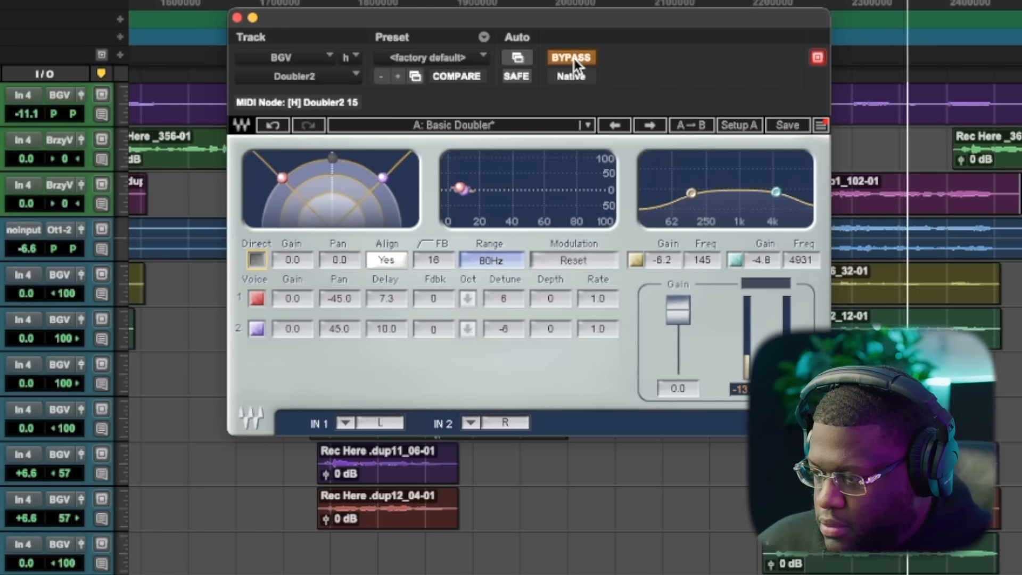
pyautogui.click(574, 58)
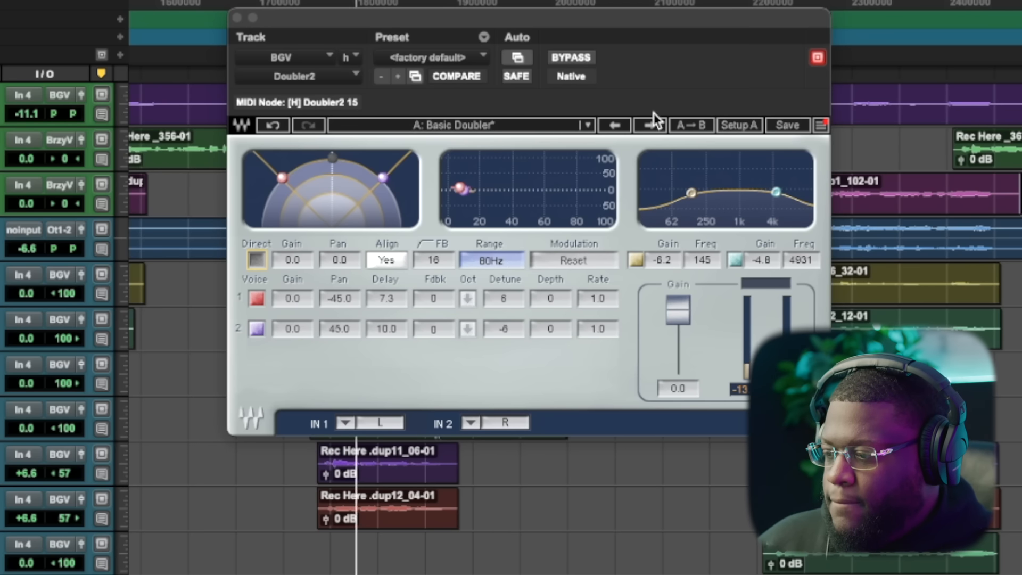
# - Bypass Doubler2 once more while the section from about 0:36.9 plays, stop the song, and reactivate the effect
pyautogui.click(580, 57)
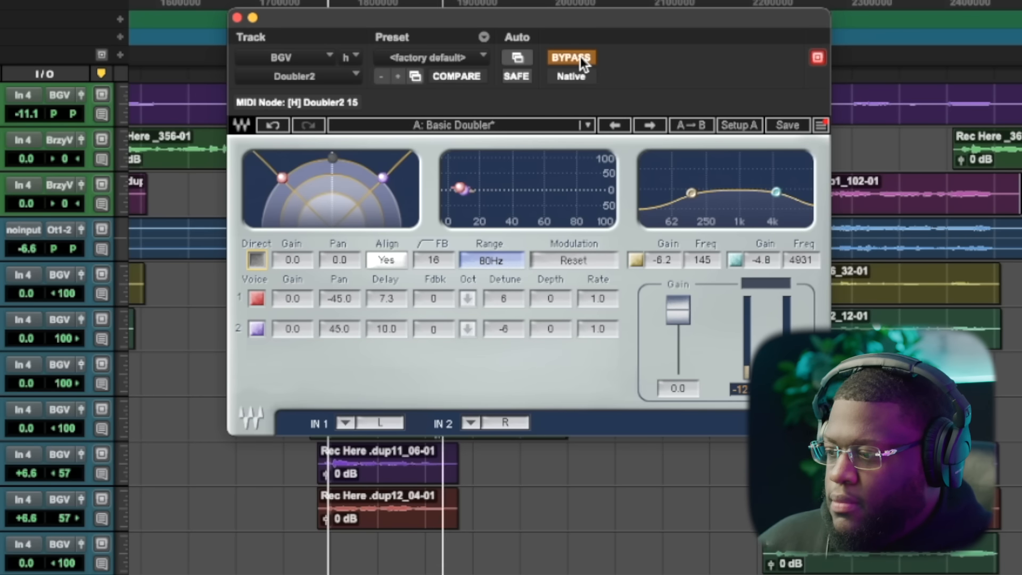
pyautogui.press('space')
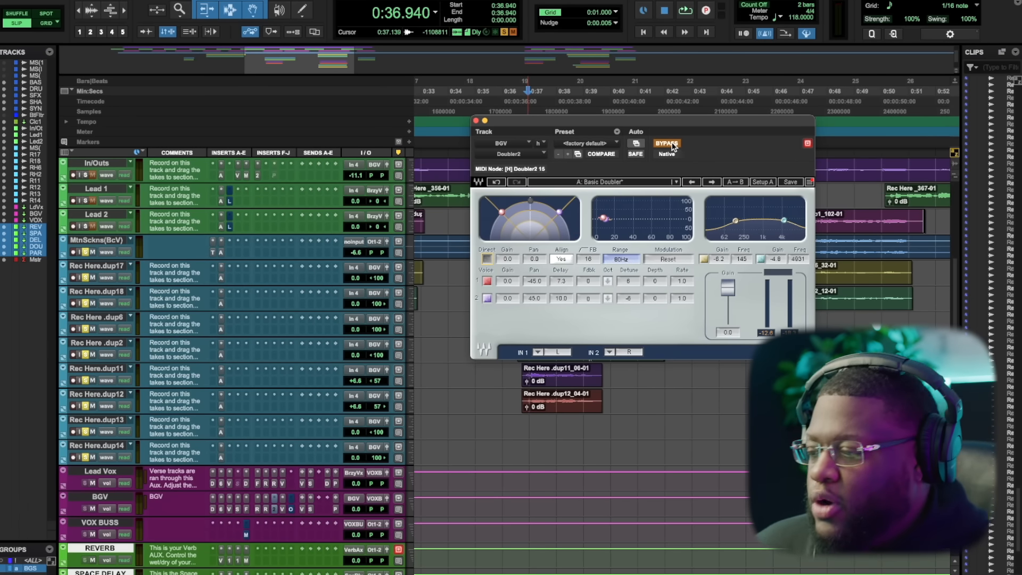
pyautogui.click(666, 144)
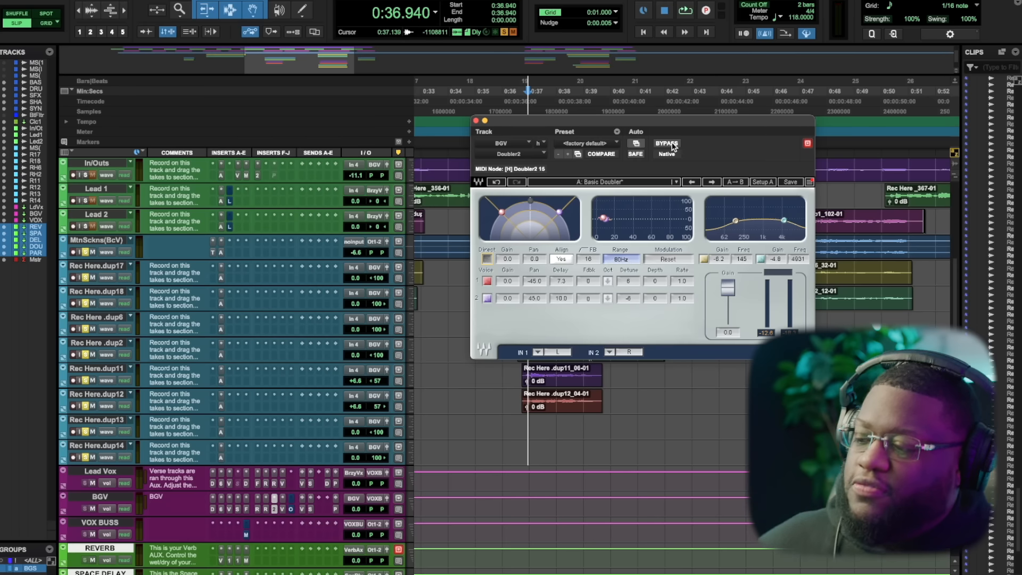